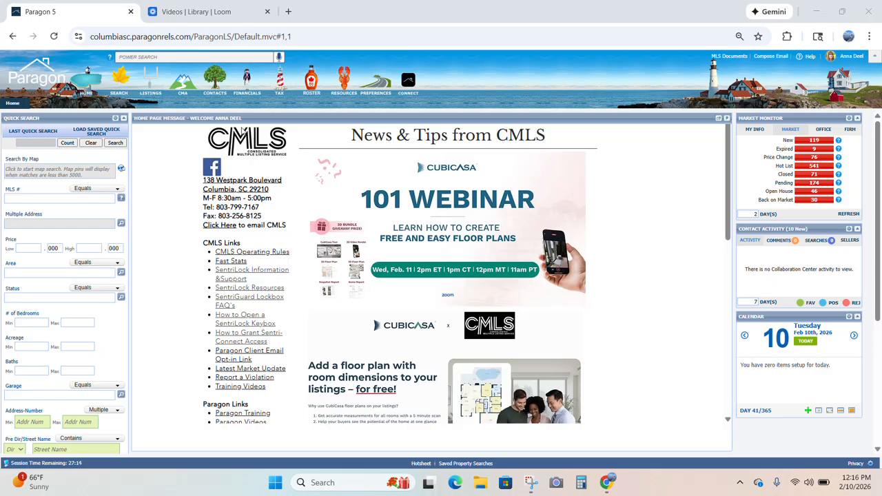
- Open the Contacts dropdown from the Paragon home page header
click(214, 81)
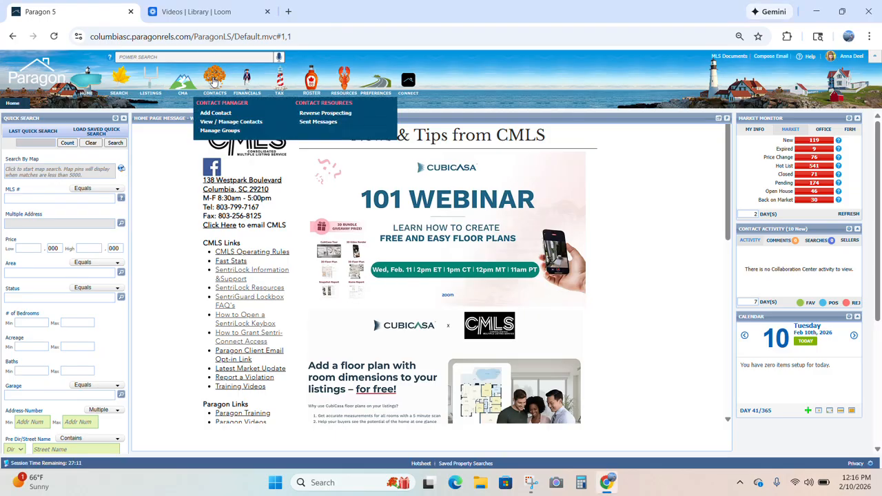
- Add a new contact and enter the client's first name, last name and home email address
click(214, 113)
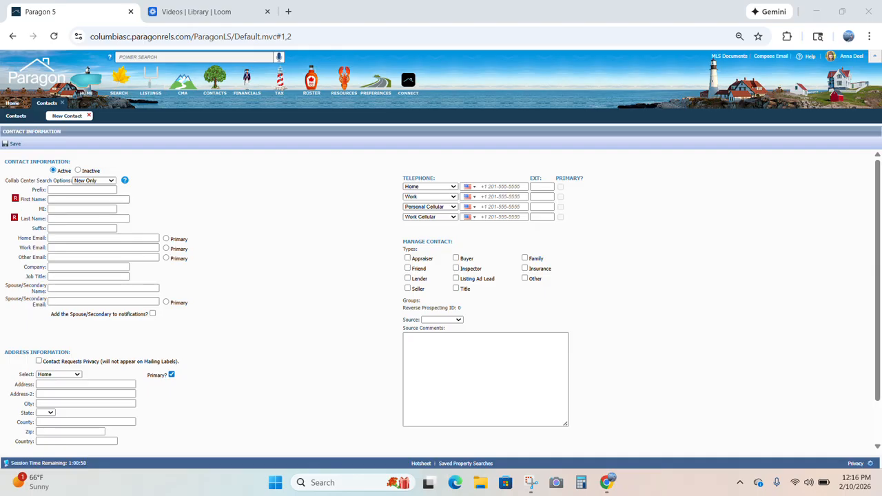
click(83, 200)
key(Tab)
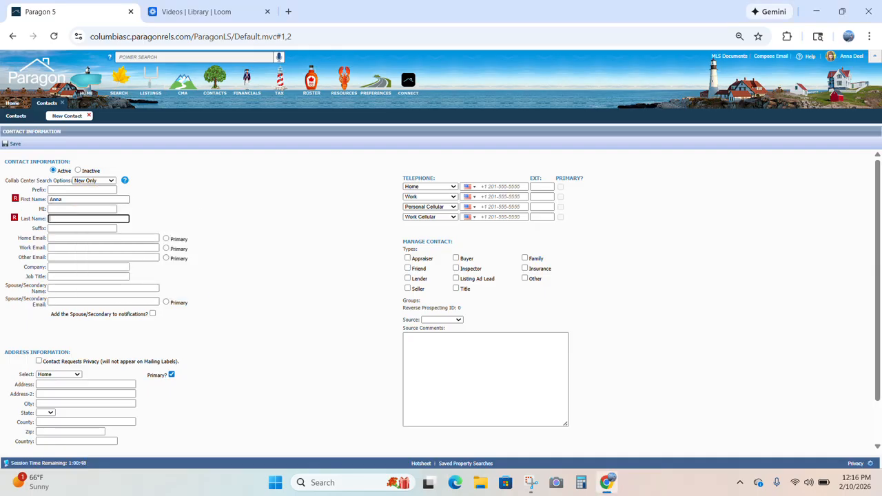
key(Tab)
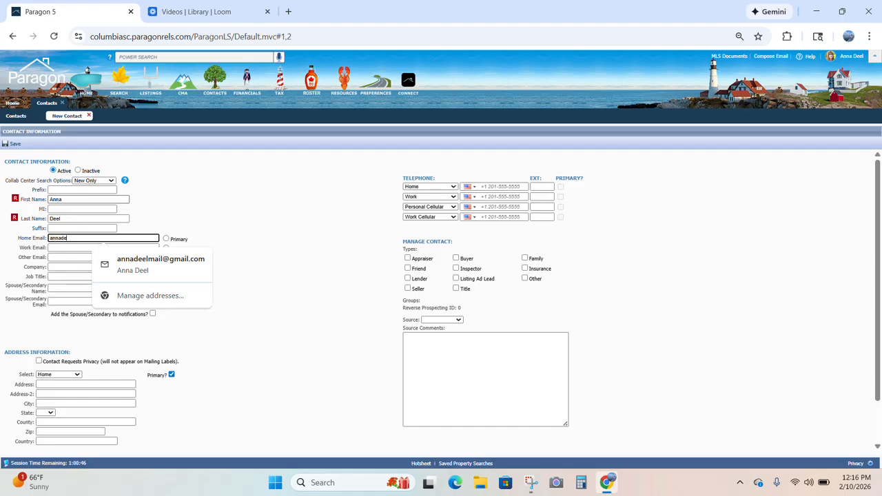
click(247, 248)
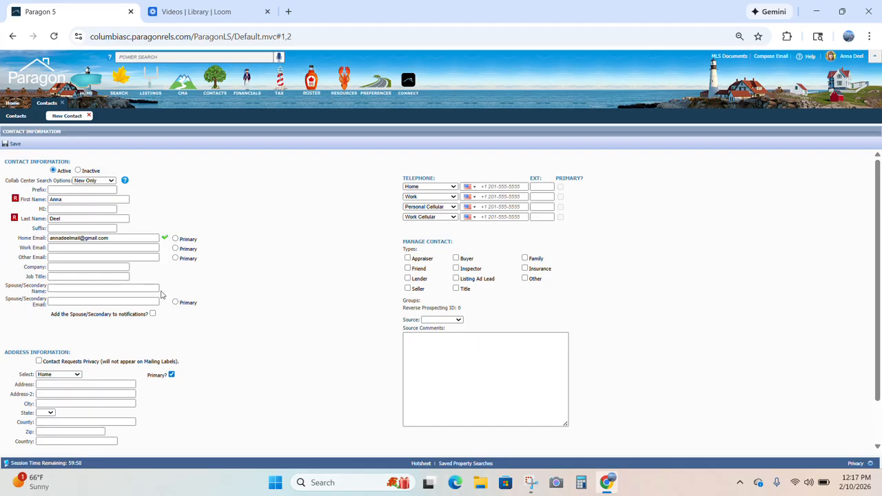
- Save the contact and choose Not Now in the Associate Property prompt
click(19, 146)
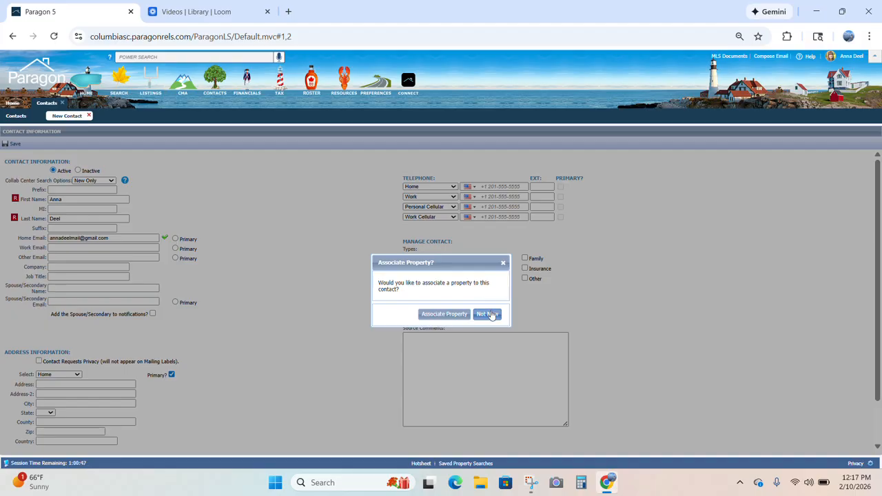
click(491, 315)
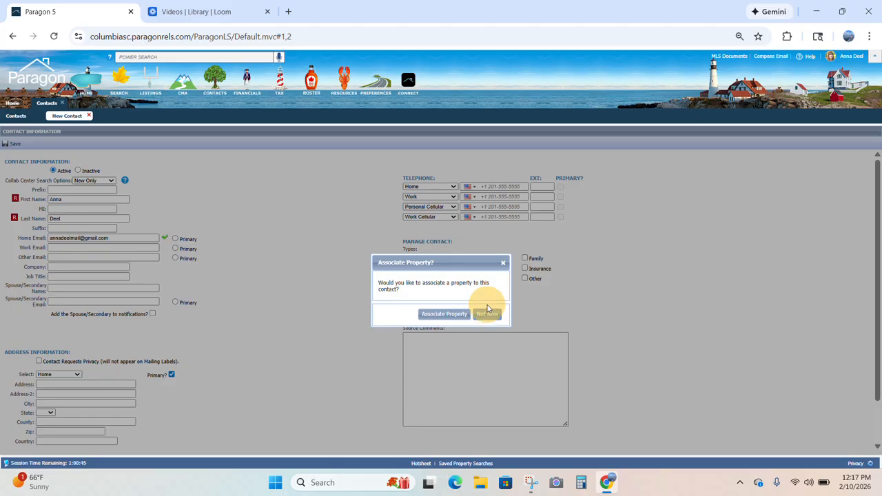
click(490, 316)
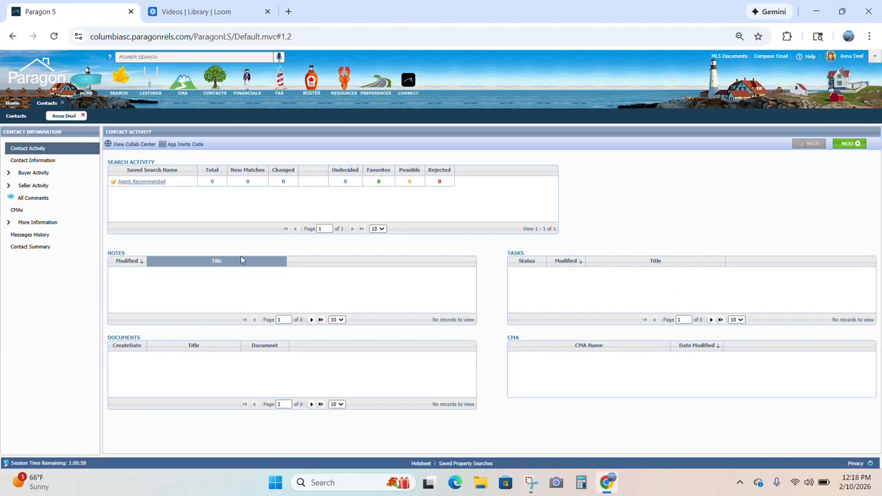
- Switch between the contacts list and the client's tab, then open Contact Information and expand Buyer Activity
click(17, 116)
click(64, 116)
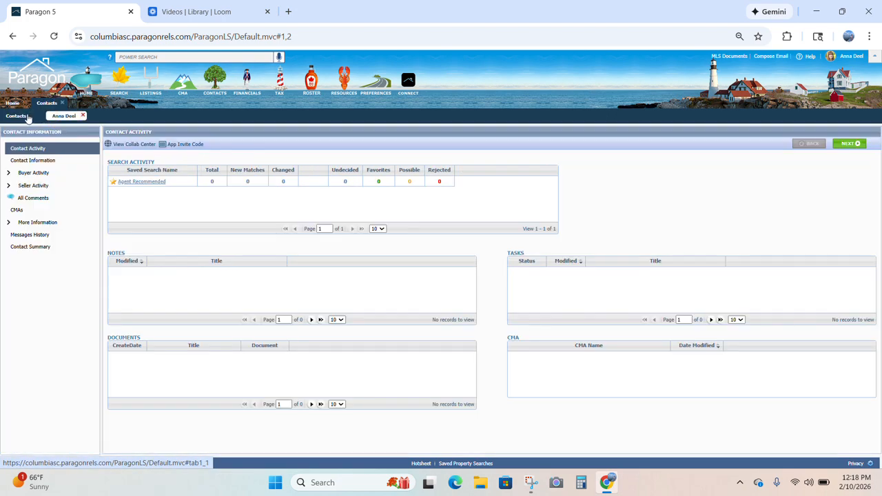
click(19, 116)
click(63, 116)
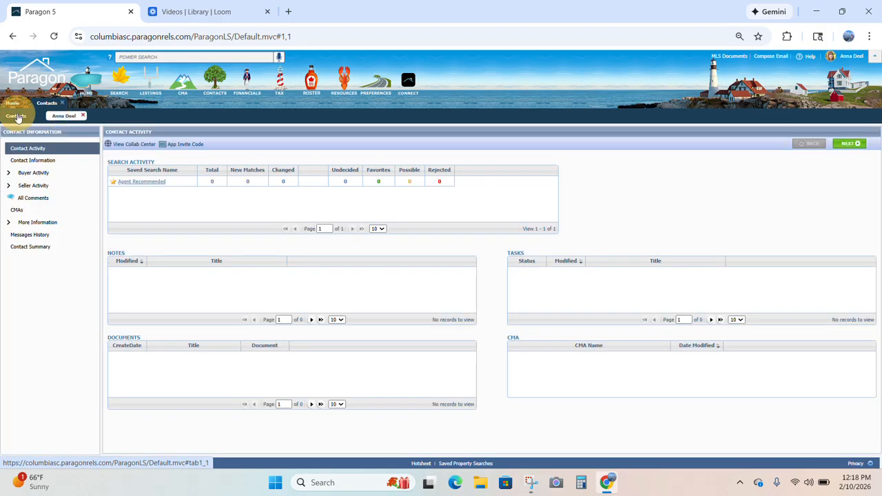
click(17, 116)
click(61, 116)
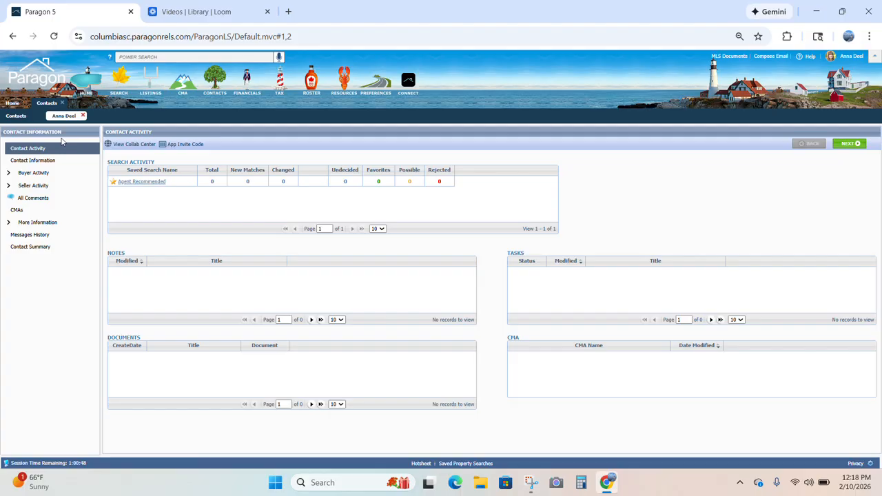
click(20, 163)
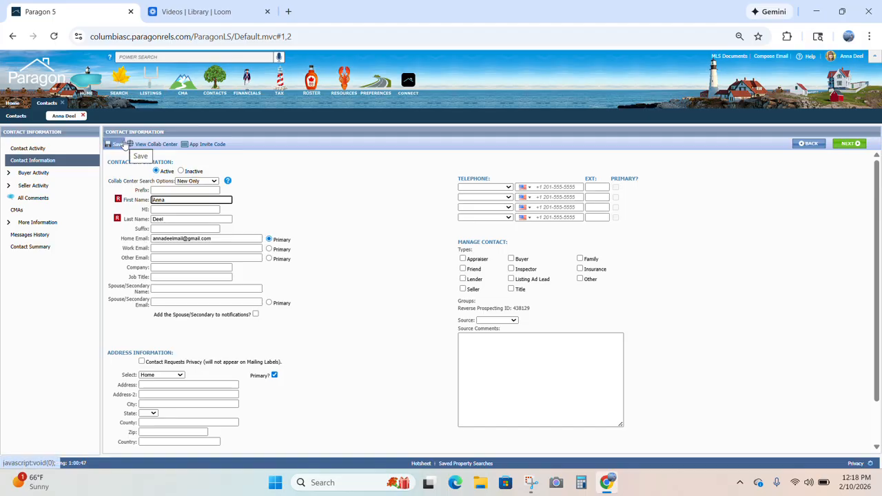
click(49, 175)
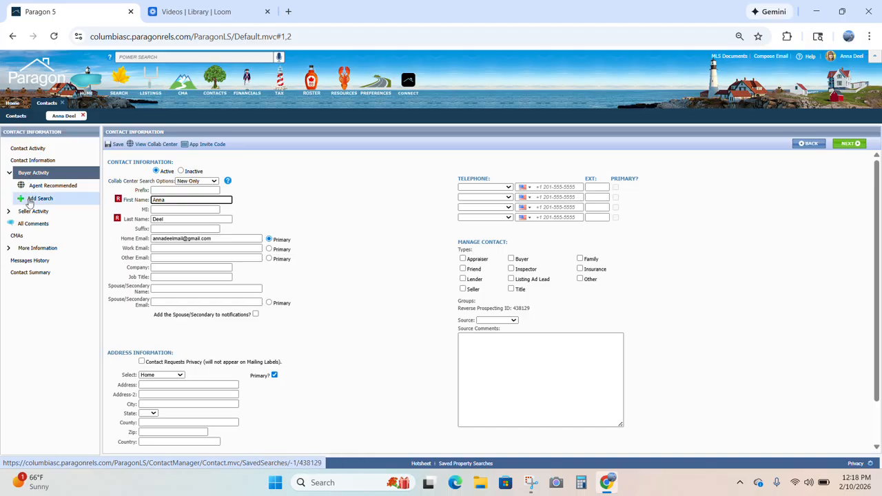
- Start a brand-new saved search from Add Search in the RESIDENTIAL class
click(29, 202)
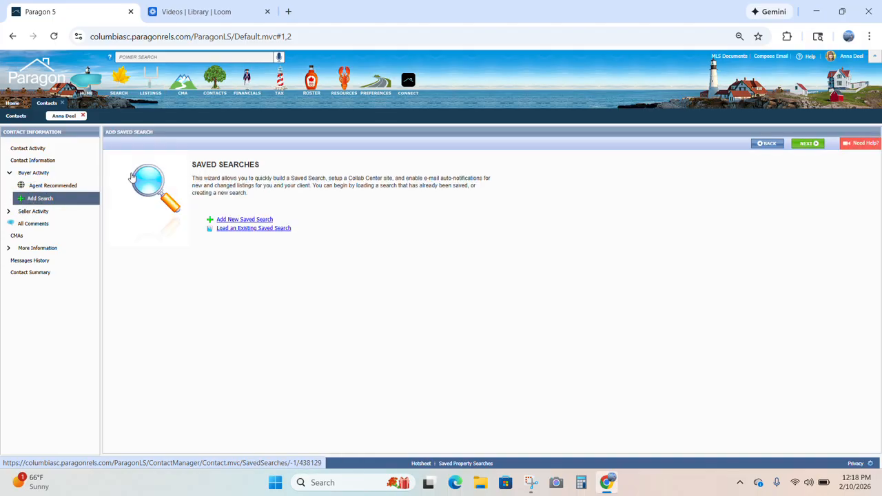
click(232, 221)
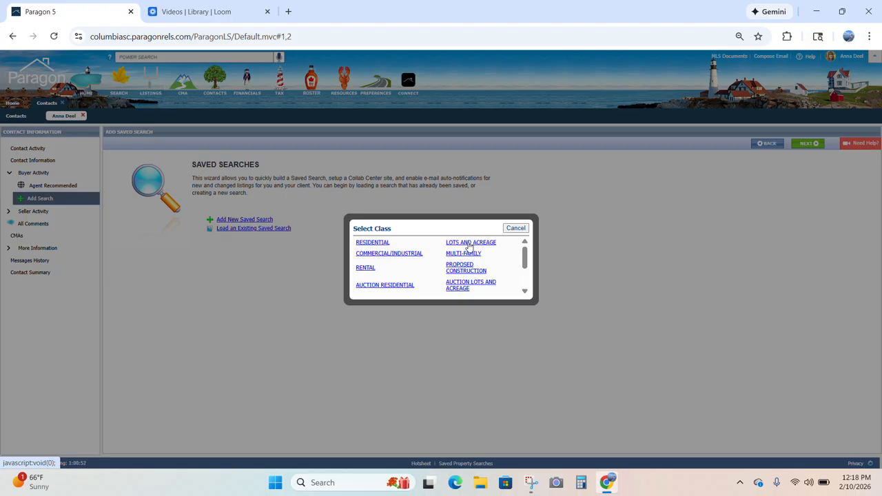
click(372, 243)
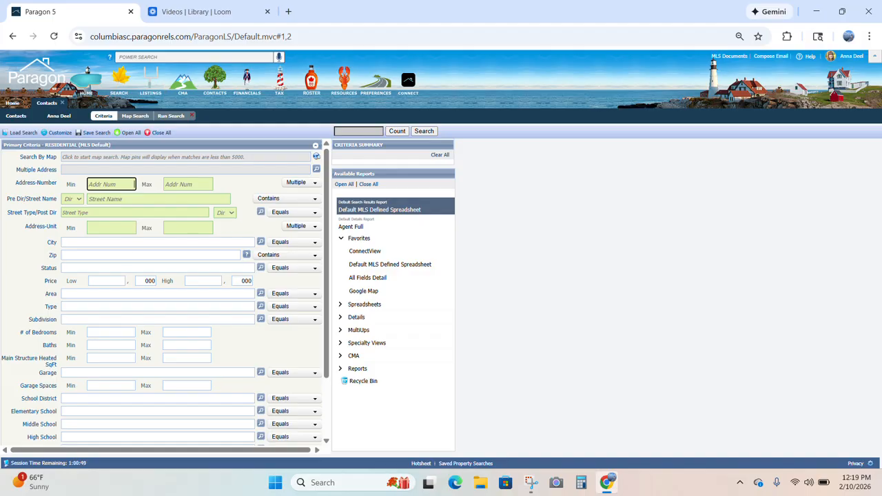
- Set the Status criterion to ALL ACTIVE, giving 3,203 matches
click(115, 267)
text(all)
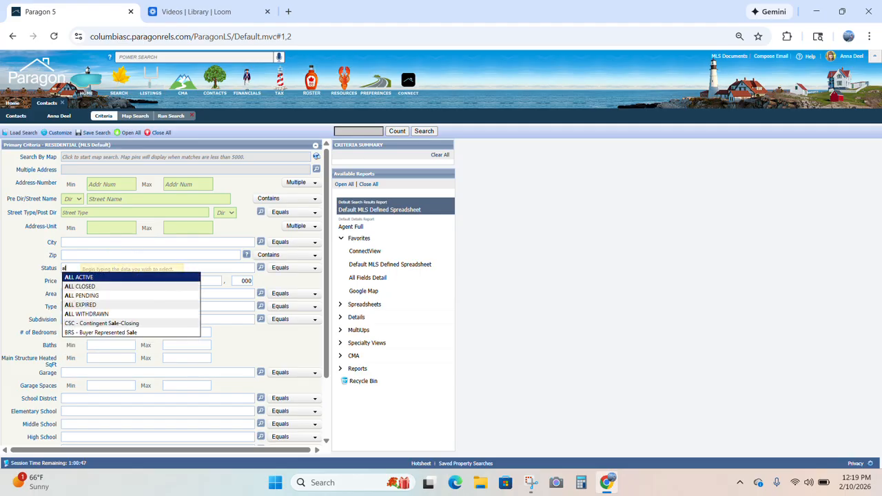
click(109, 277)
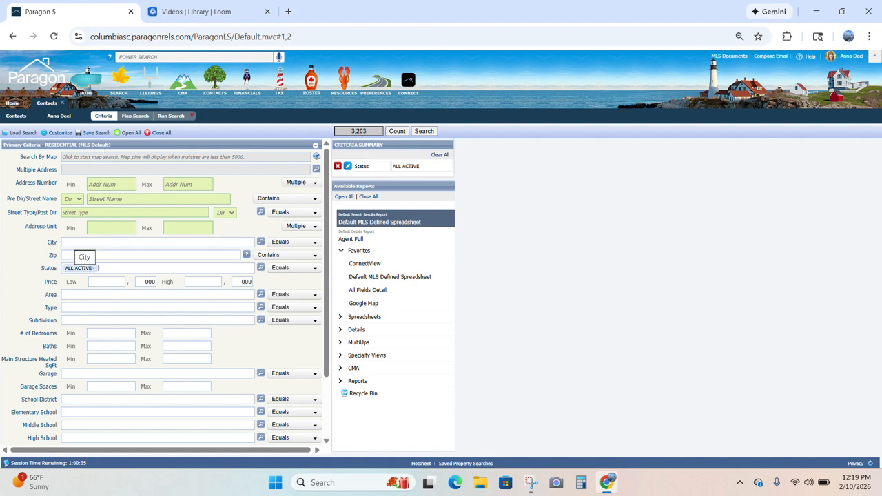
- Add COLUMBIA, WColumbia and Irmo as cities, then delete them again
click(81, 242)
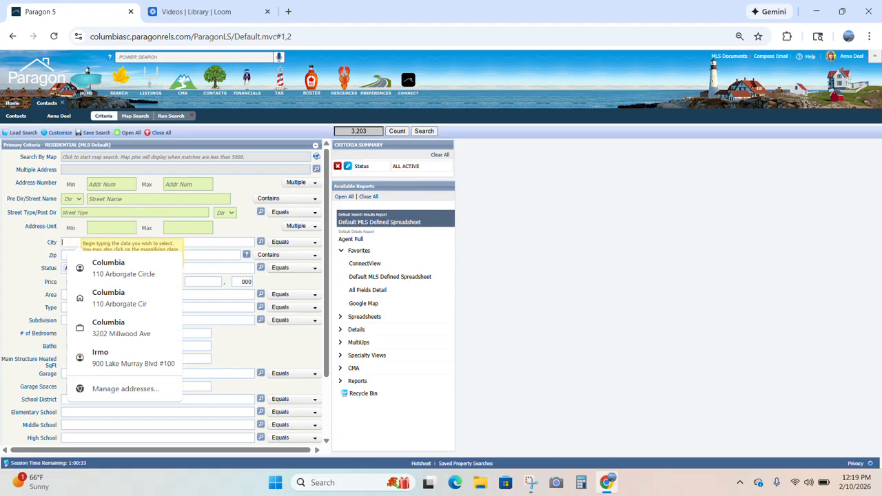
text(columbia)
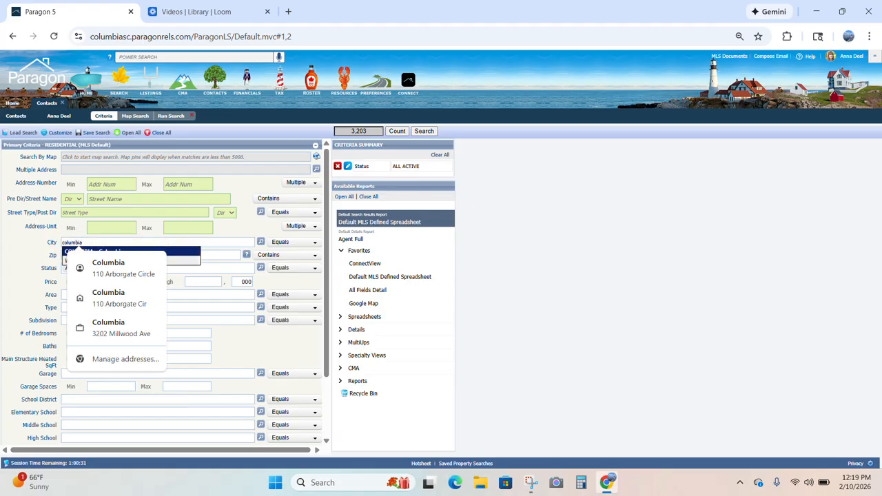
click(191, 251)
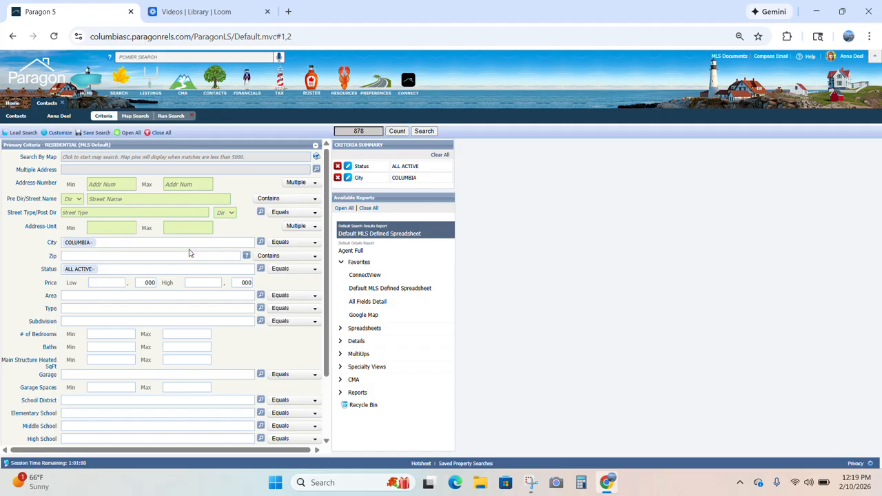
text(west)
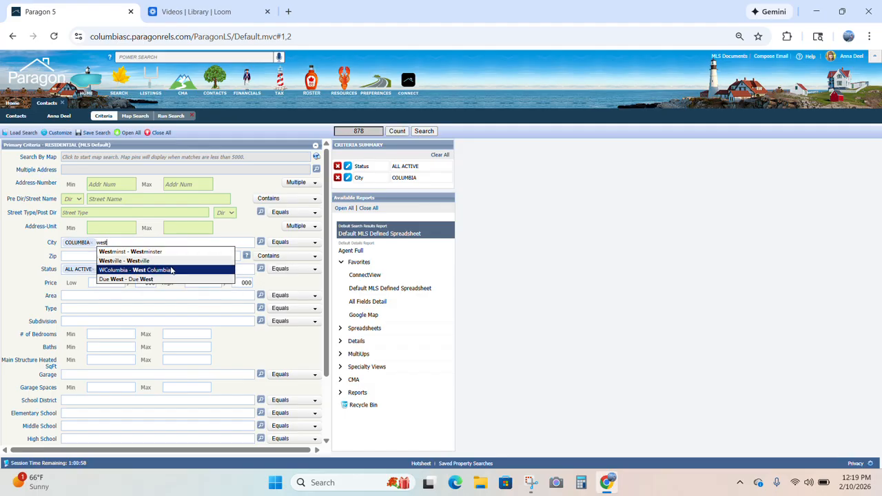
click(170, 270)
text(irmo)
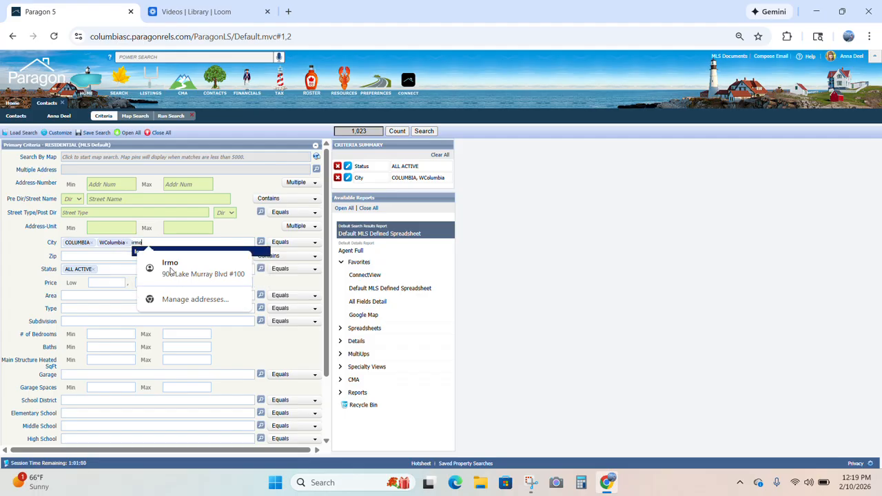
click(254, 253)
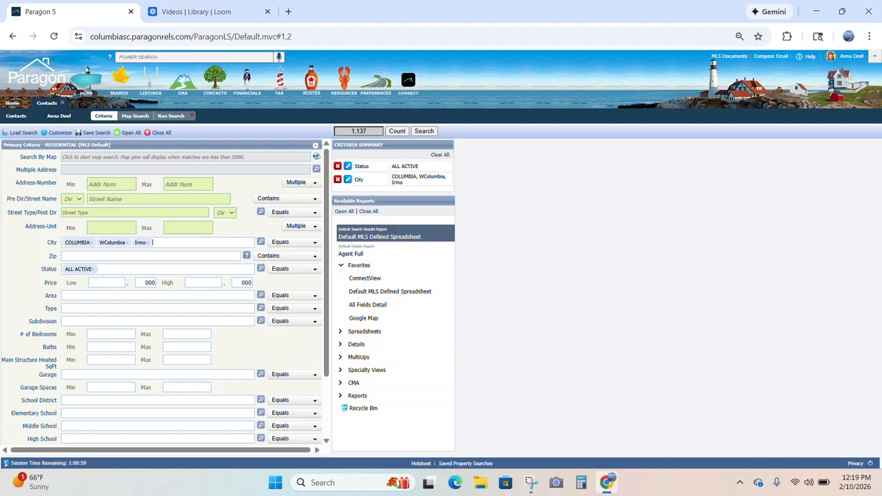
key(BackSpace)
key(BackSpace)
key(BackSpace)
key(BackSpace)
key(BackSpace)
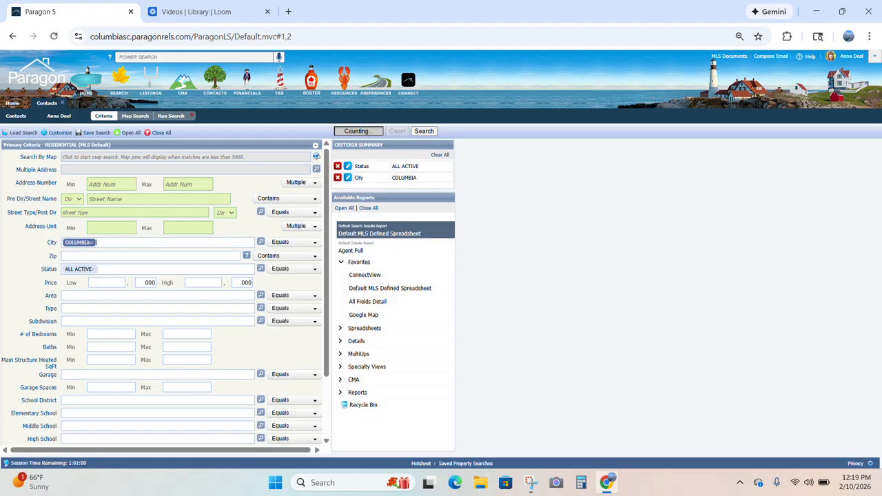
key(BackSpace)
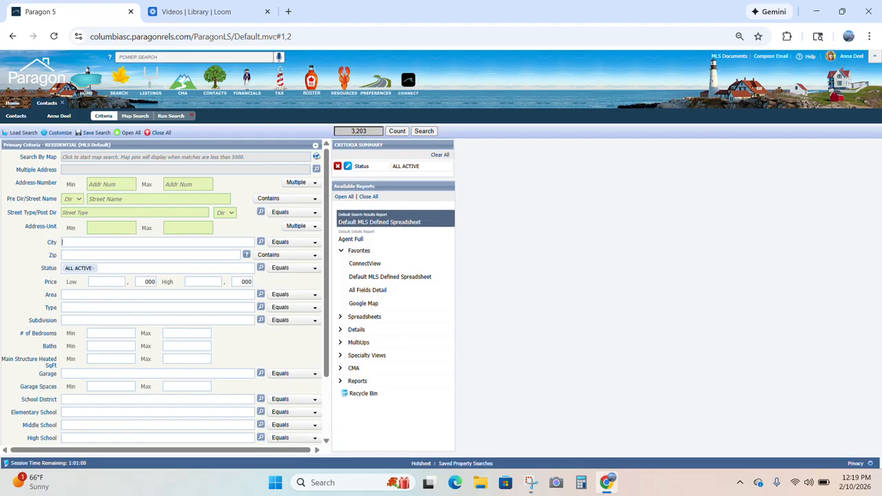
- Tick COLUMBIA in the full city list and apply it, then remove it from the criterion
click(261, 243)
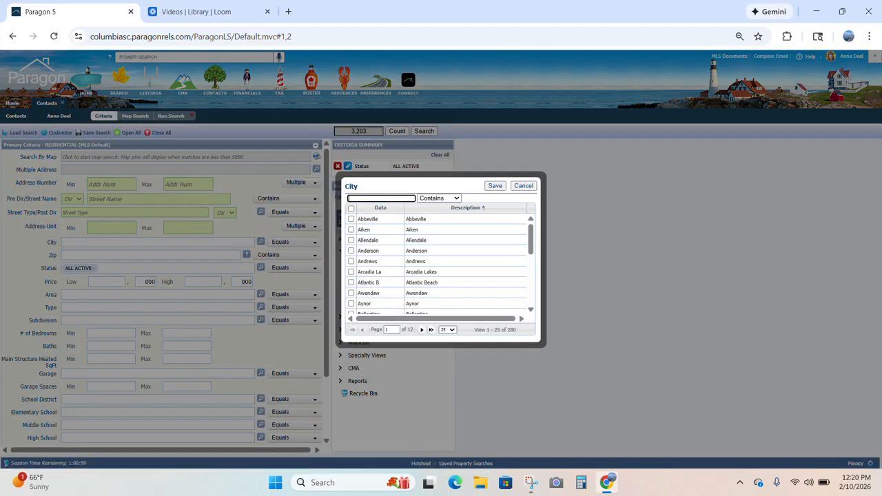
mouse_move(531, 233)
mouse_down()
mouse_move(533, 301)
mouse_move(521, 236)
mouse_move(528, 217)
mouse_up()
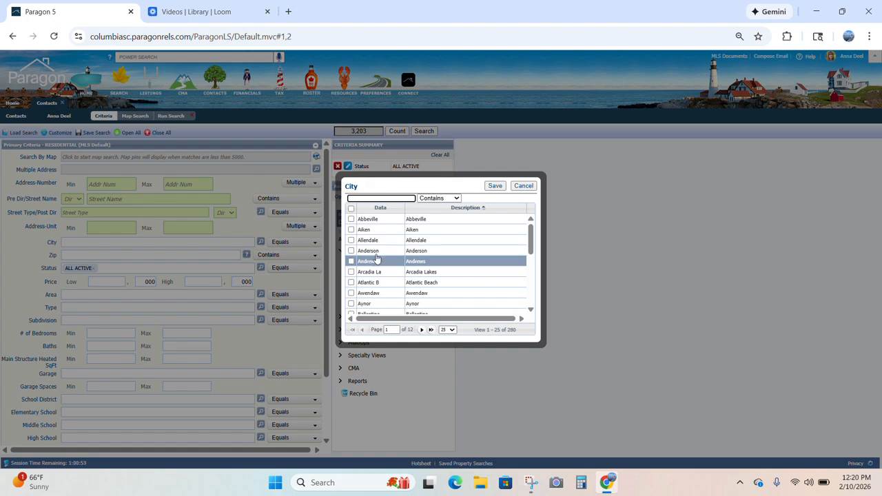
text(colum)
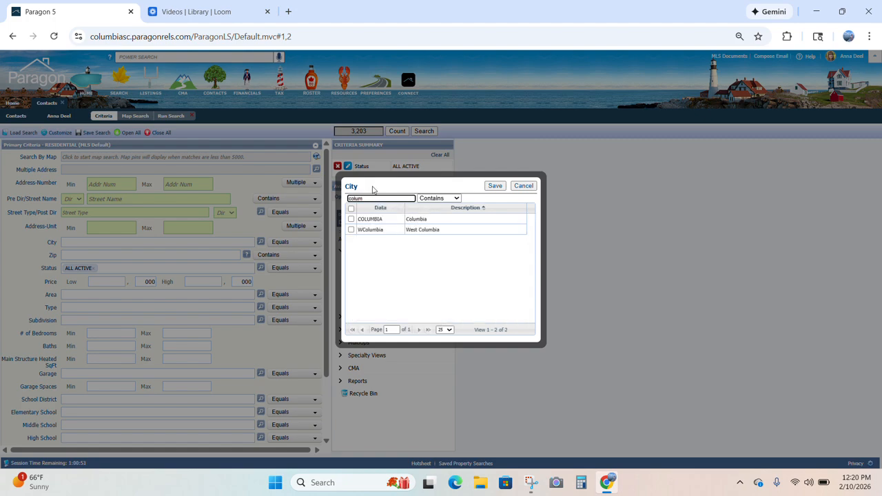
text(bi)
click(373, 220)
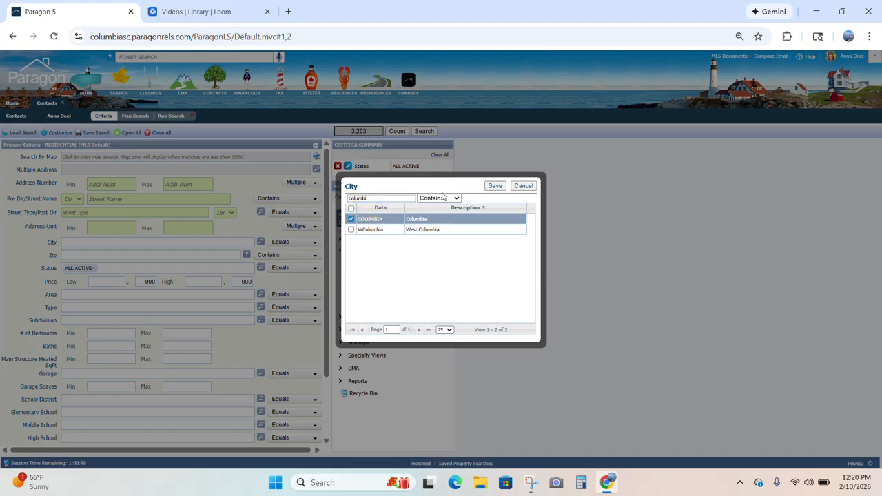
click(495, 186)
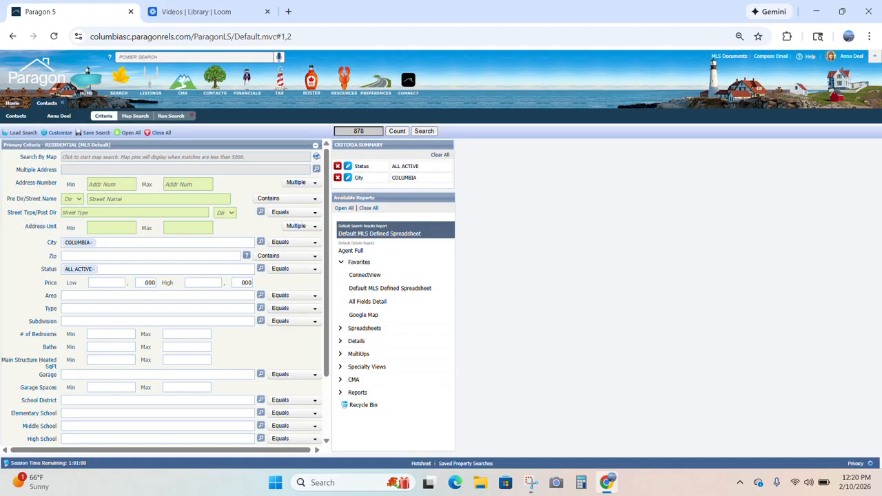
click(93, 243)
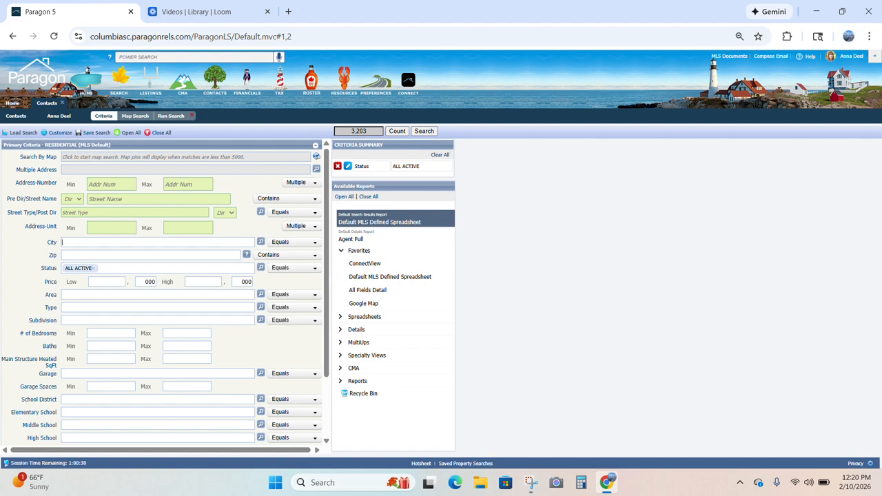
- Add zip codes 29212 and 29063 to the criteria, narrowing matches to 208
click(115, 252)
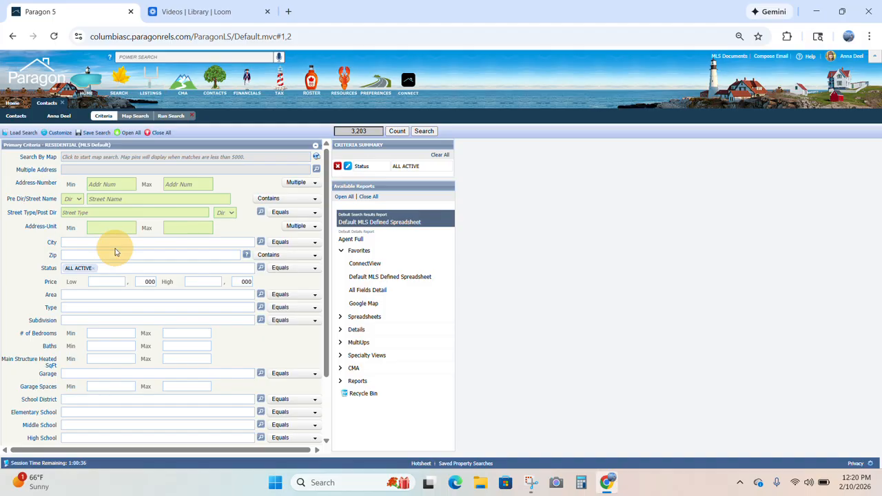
click(114, 252)
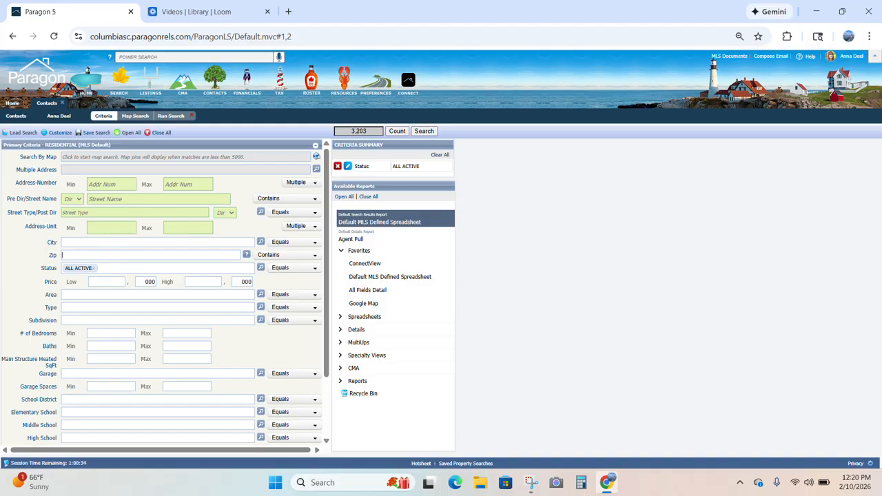
text(29212)
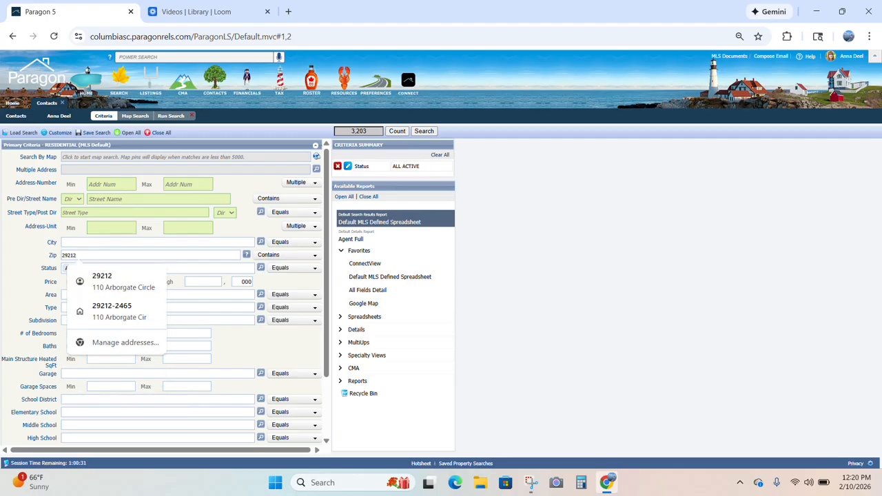
click(115, 253)
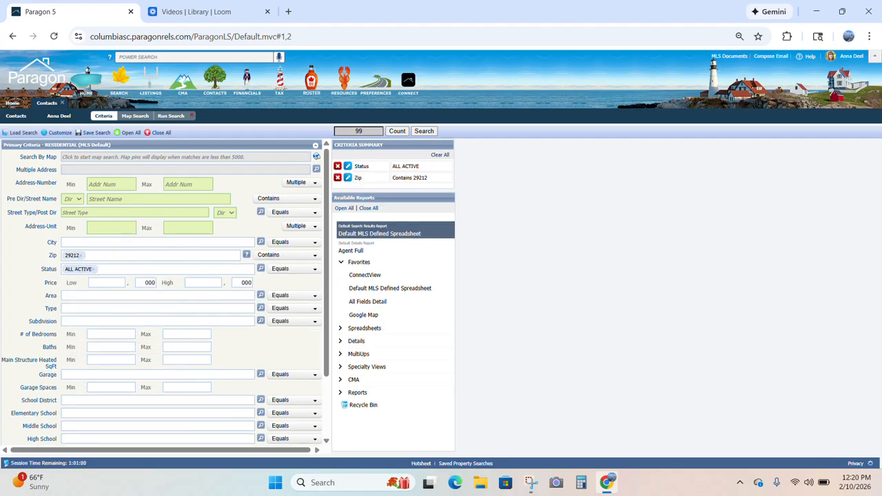
text(29063×)
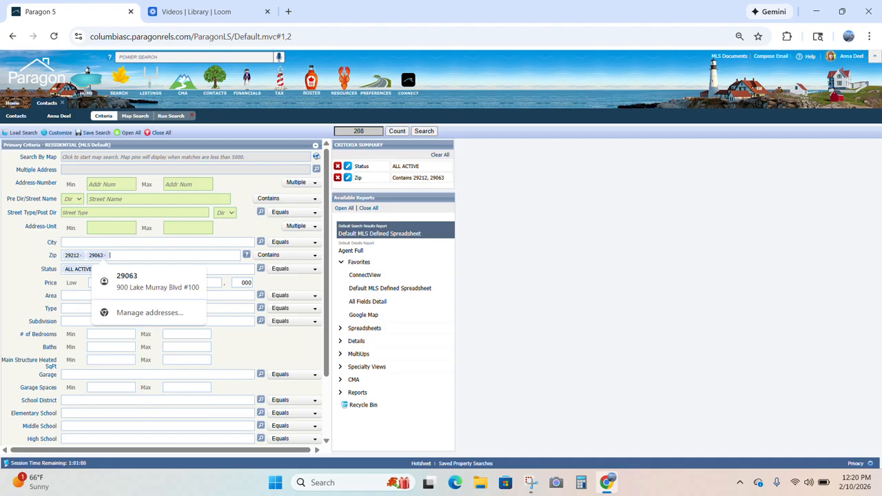
click(131, 254)
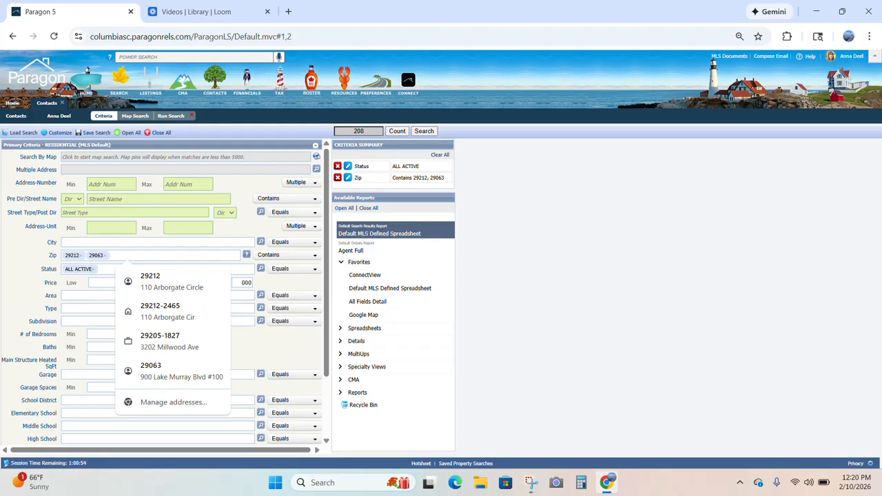
click(74, 403)
click(69, 415)
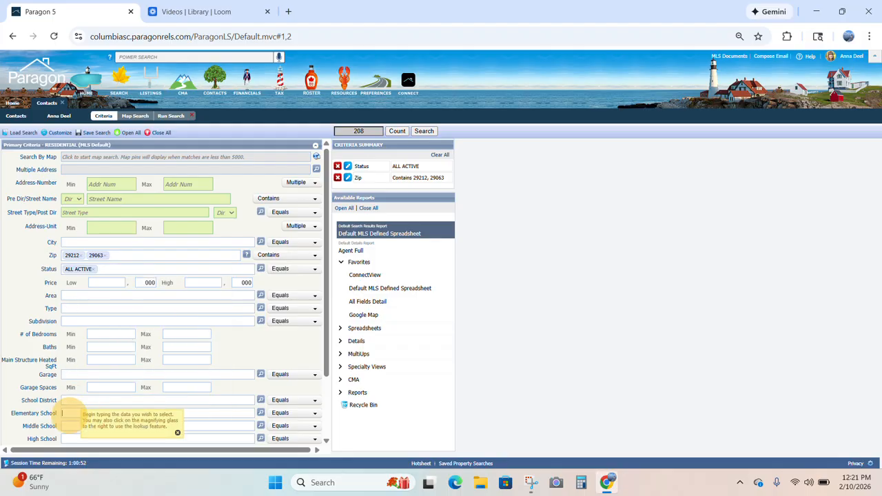
- Dismiss the autocomplete help tip and remove the 29063 and 29212 zip codes
click(178, 433)
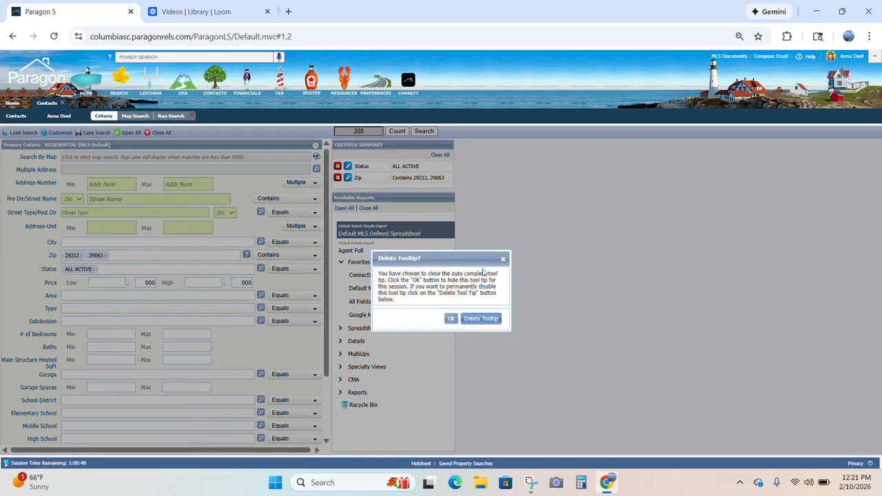
click(503, 260)
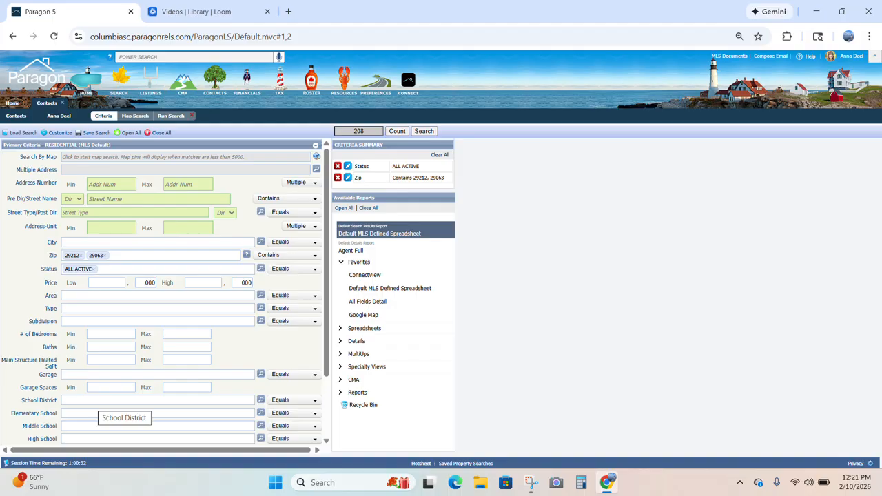
click(105, 256)
click(81, 256)
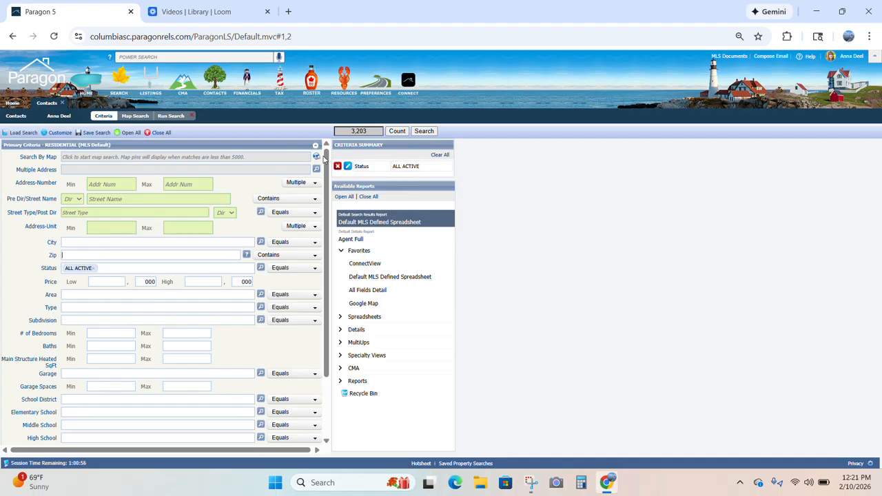
click(144, 117)
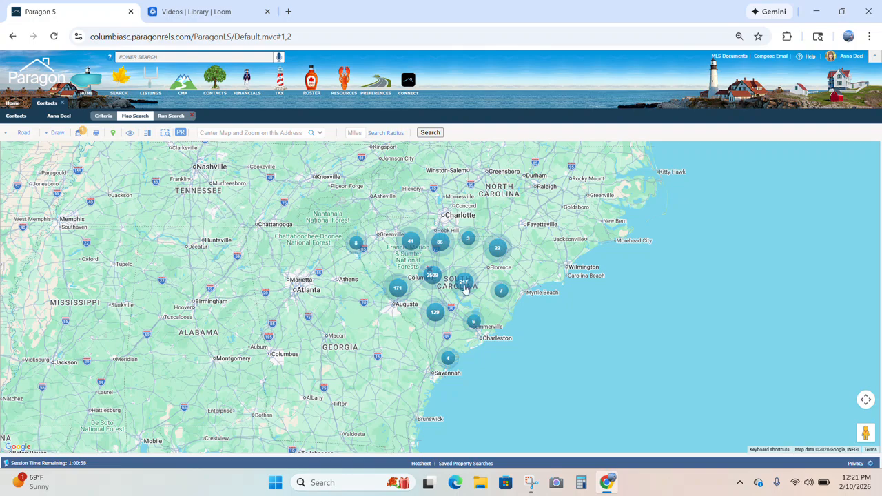
scroll(446, 273, down, 1)
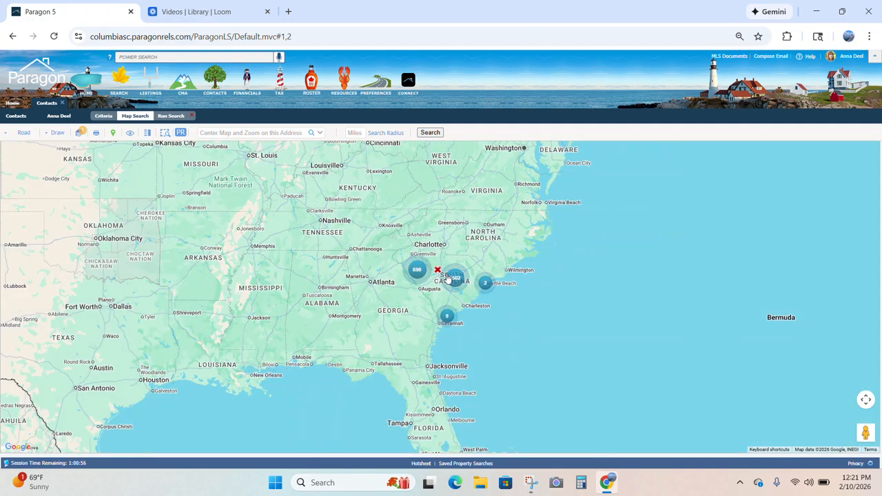
scroll(447, 275, up, 1)
scroll(447, 273, up, 2)
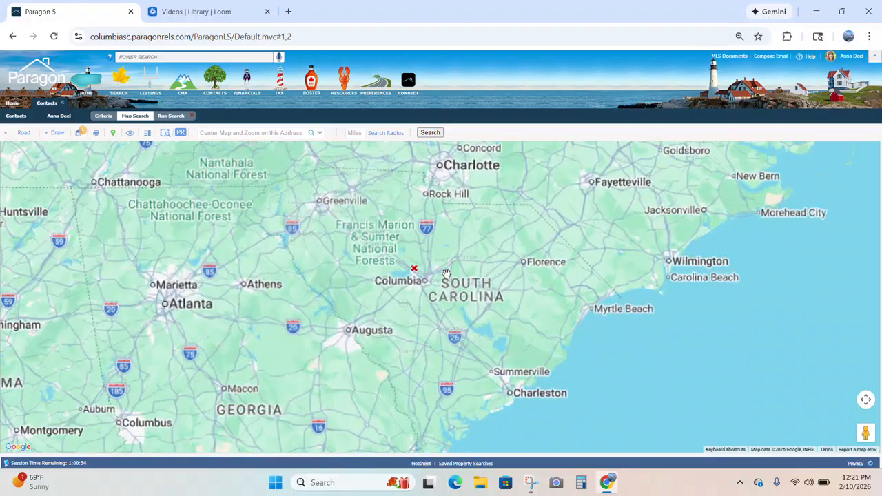
scroll(447, 274, up, 2)
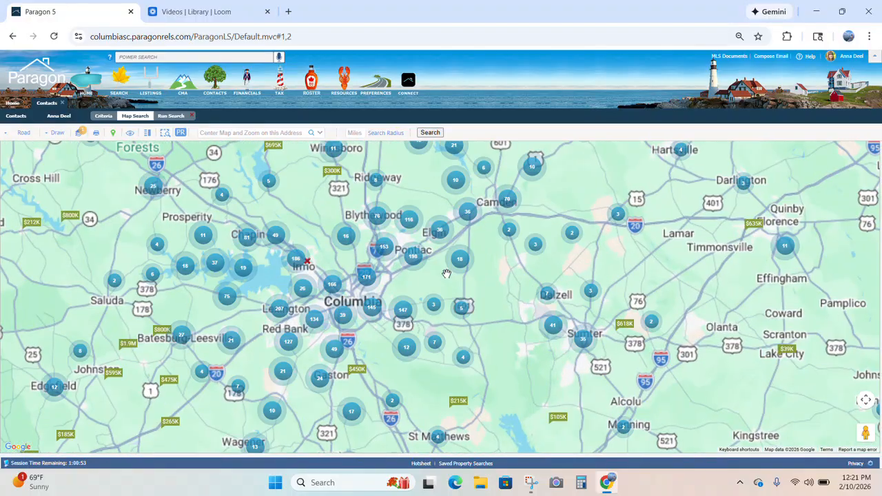
drag(305, 256, 432, 274)
drag(302, 279, 347, 282)
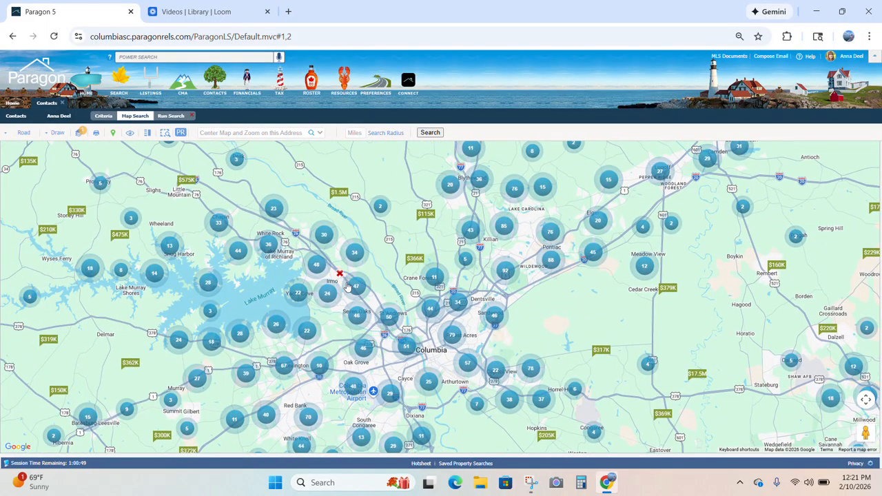
scroll(347, 282, up, 1)
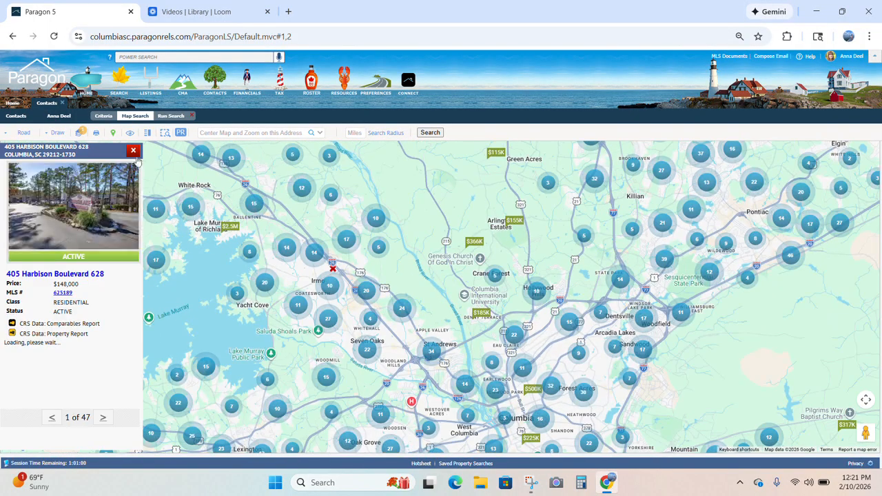
click(133, 151)
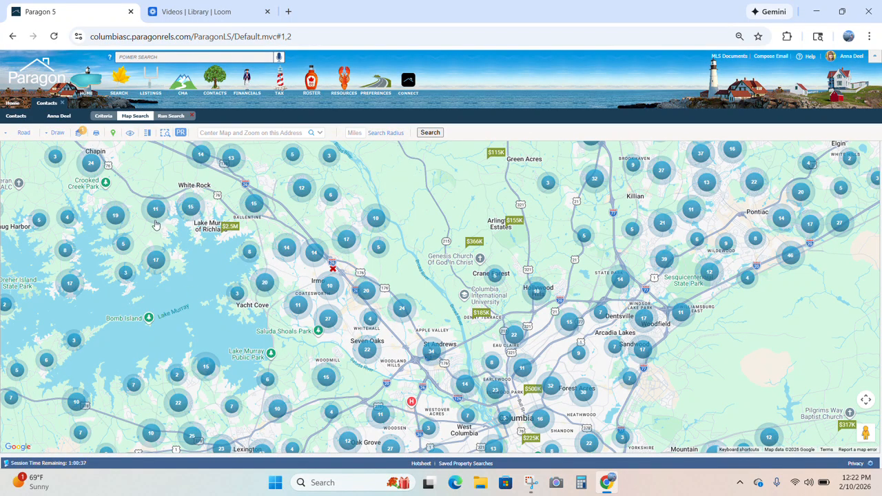
click(58, 135)
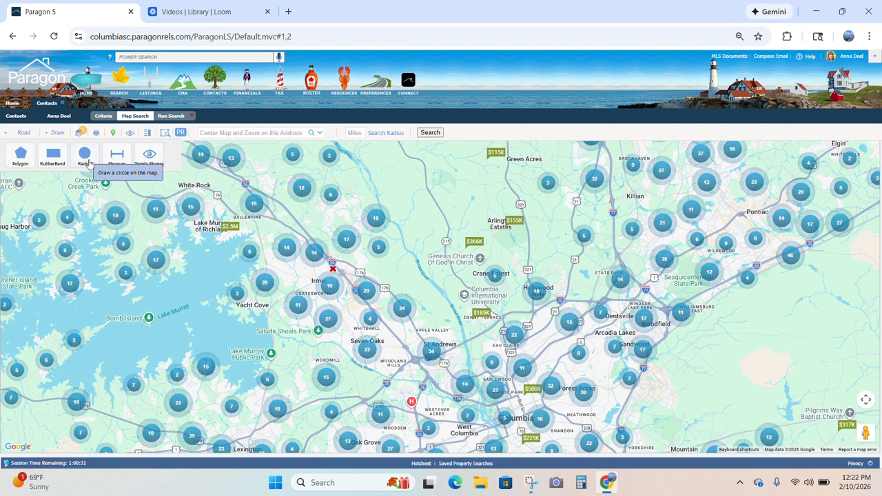
click(86, 160)
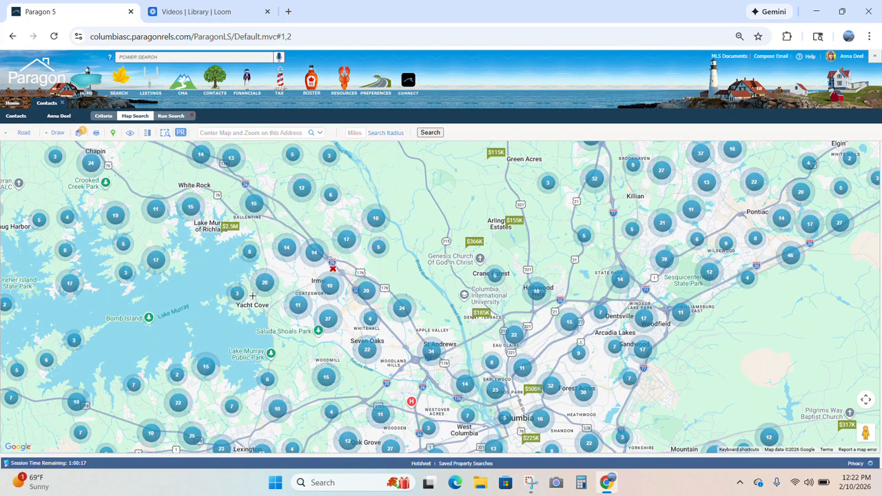
mouse_move(252, 296)
mouse_down()
mouse_move(520, 310)
mouse_move(384, 307)
mouse_up()
drag(329, 306, 313, 301)
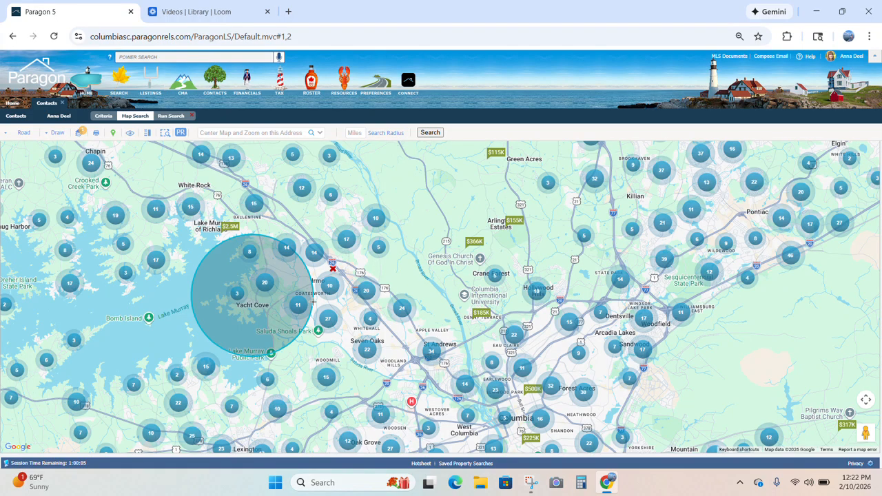
drag(313, 301, 291, 346)
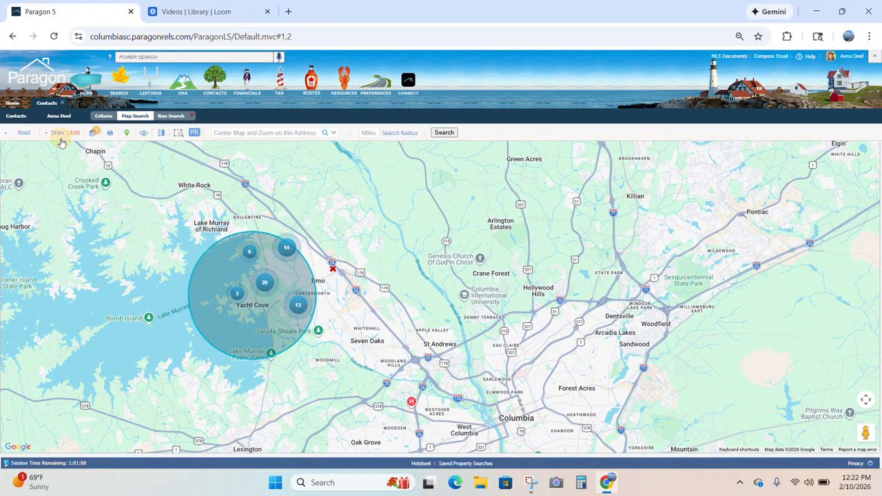
click(58, 132)
click(85, 162)
drag(213, 389, 325, 380)
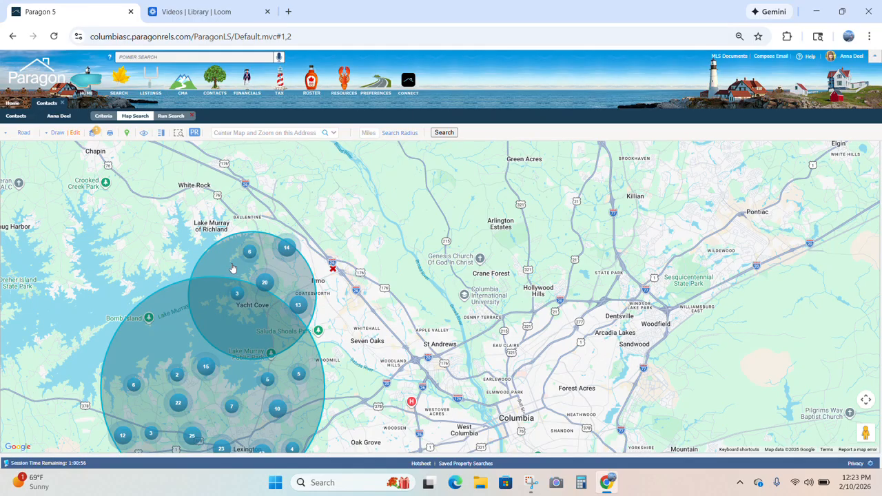
click(76, 133)
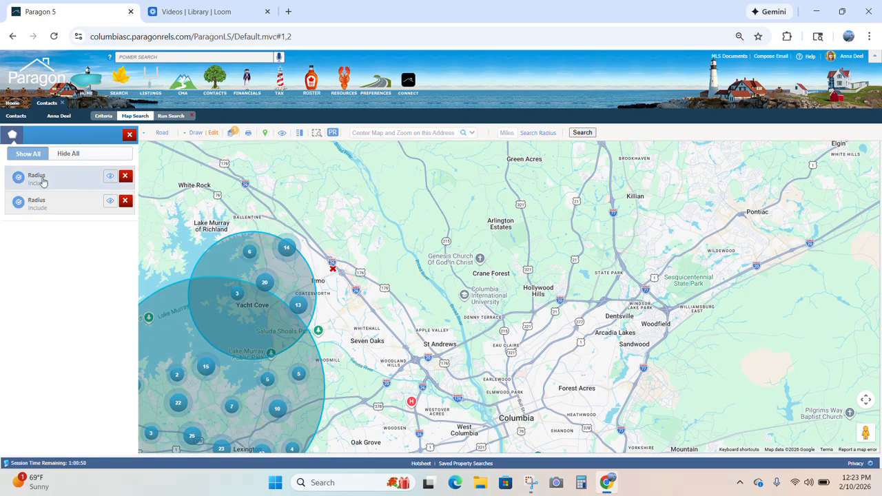
click(126, 200)
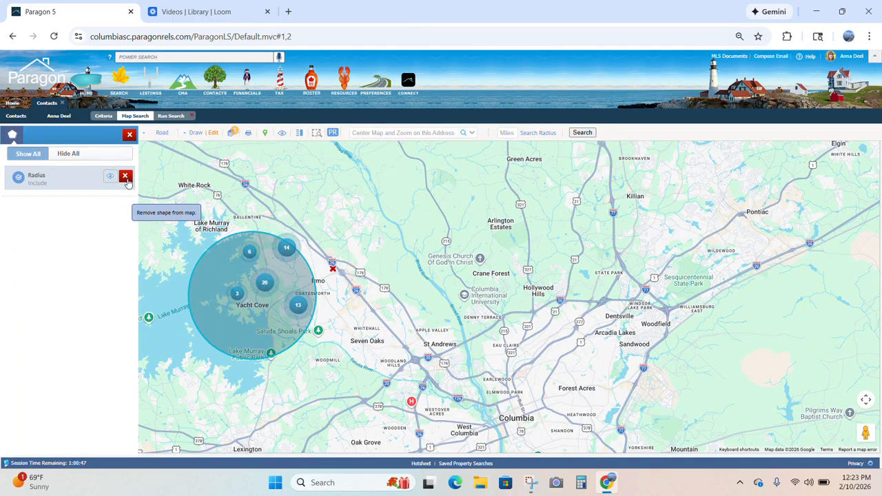
click(127, 177)
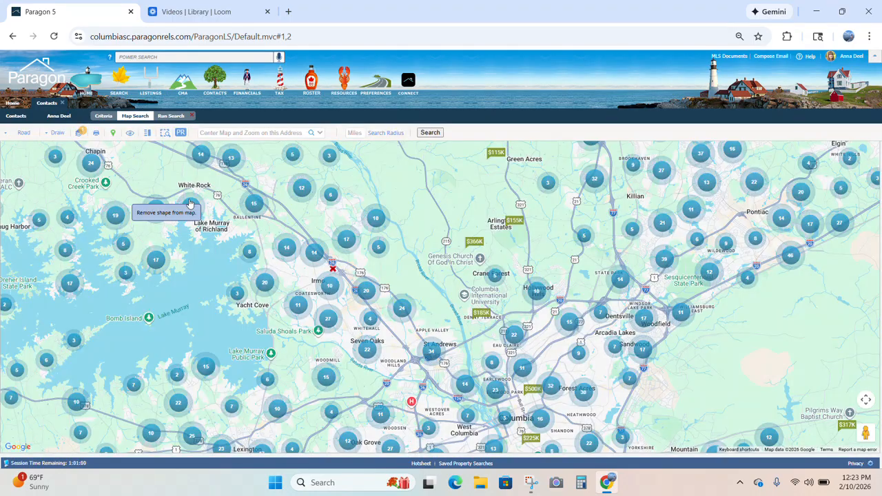
- Pick the polygon shape from the Map Search drawing tools
click(46, 137)
click(55, 137)
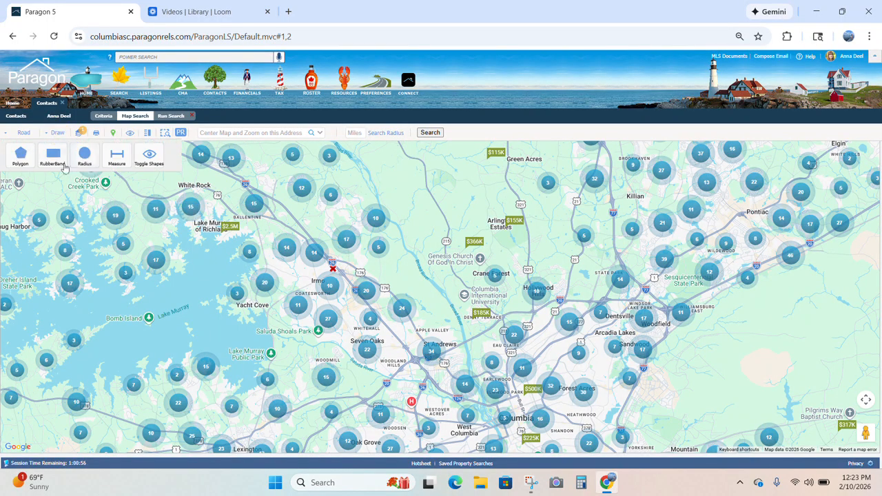
click(29, 169)
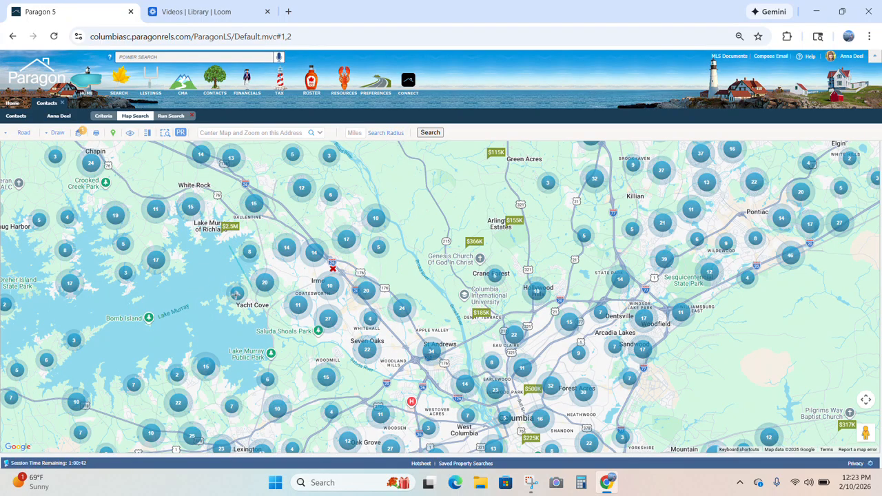
- Trace a polygon around Lake Murray near Yacht Cove and close it at the starting point
click(263, 232)
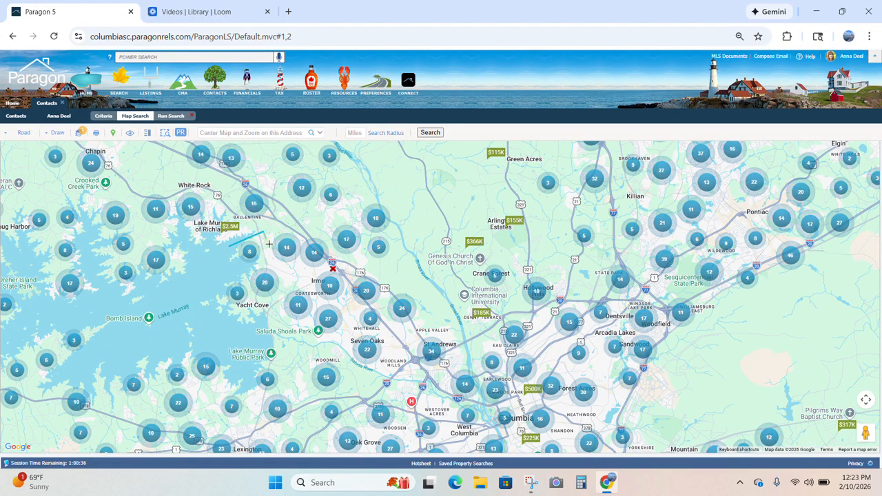
click(293, 357)
click(261, 402)
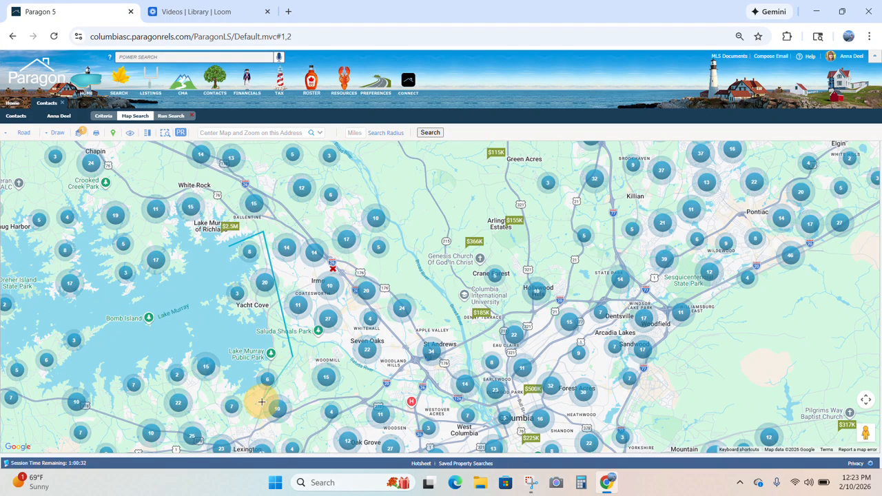
click(216, 421)
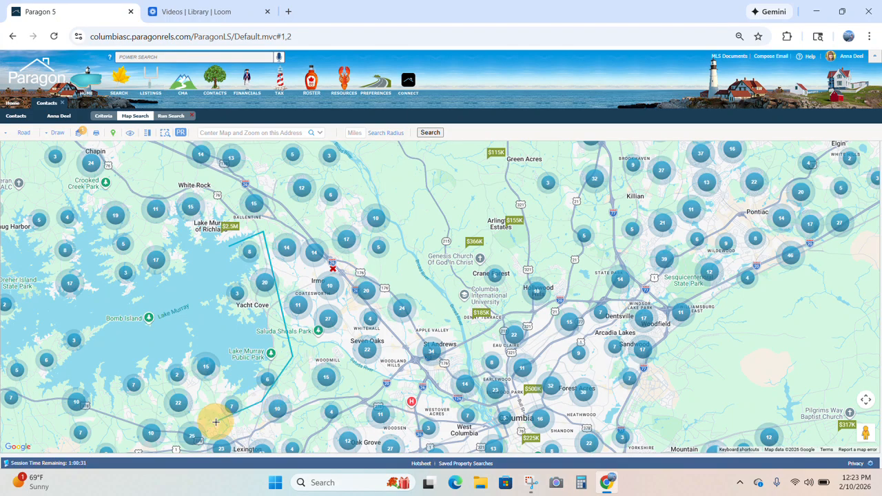
click(200, 388)
click(156, 388)
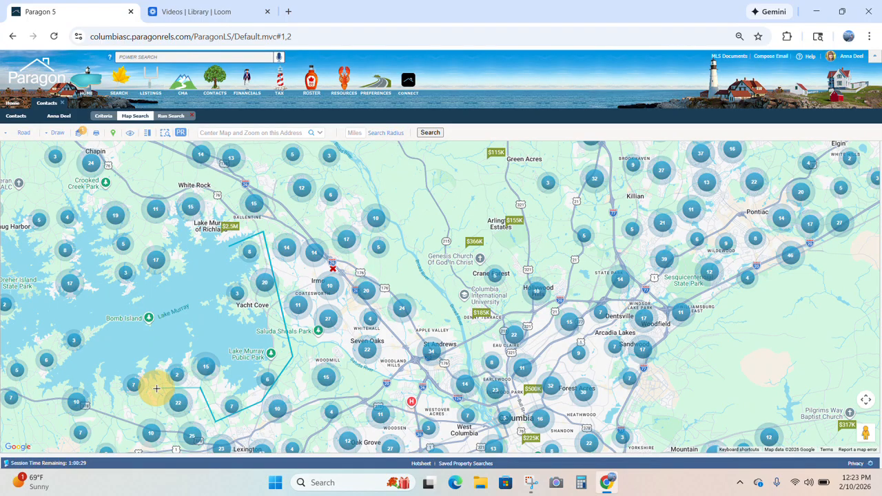
click(119, 410)
click(95, 376)
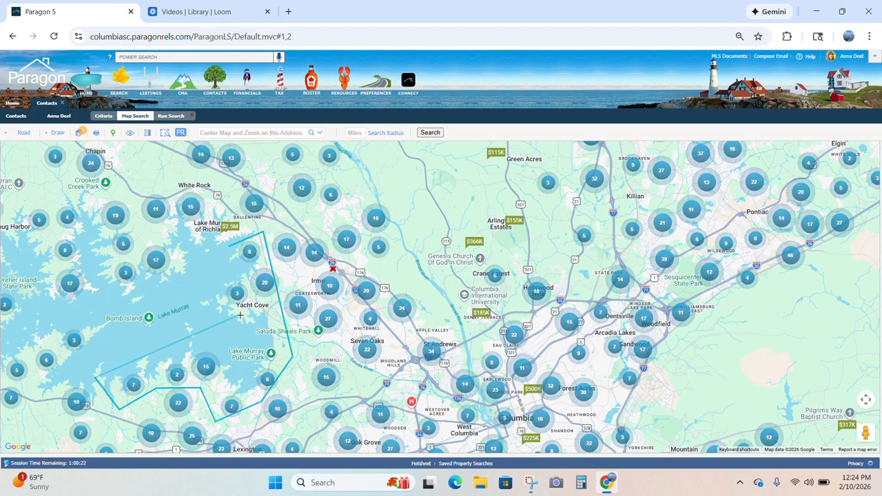
click(230, 251)
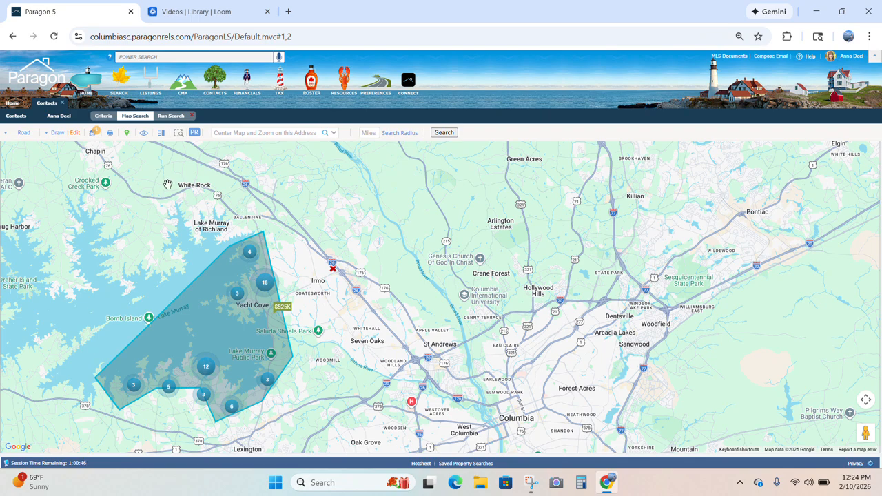
- On the Criteria form, set Price Low 450 and High 600 and refresh the match count
click(108, 118)
click(125, 118)
click(111, 119)
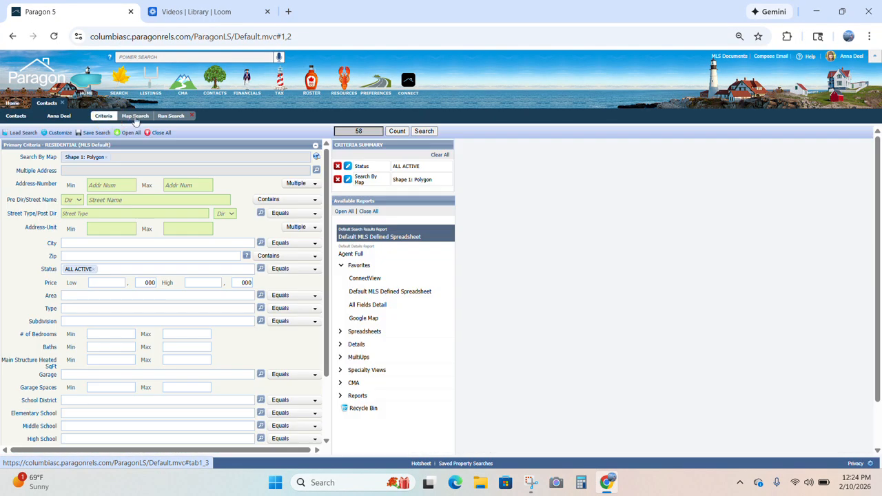
click(134, 117)
click(113, 120)
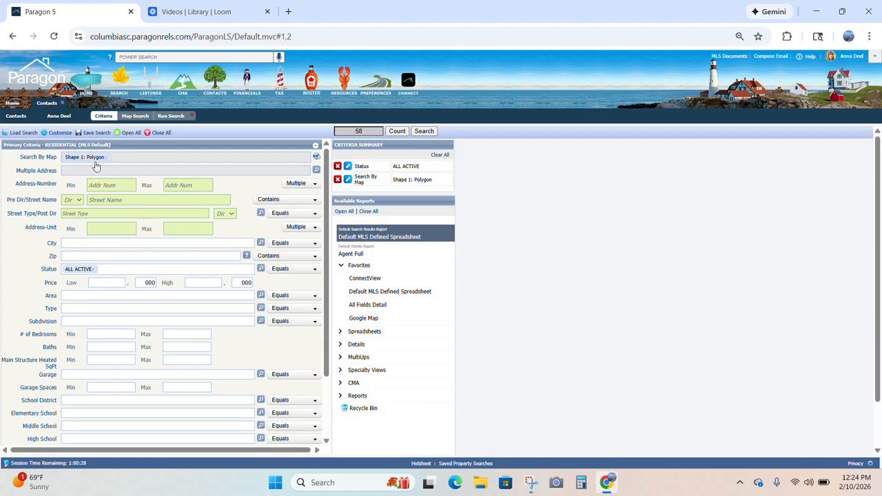
click(200, 283)
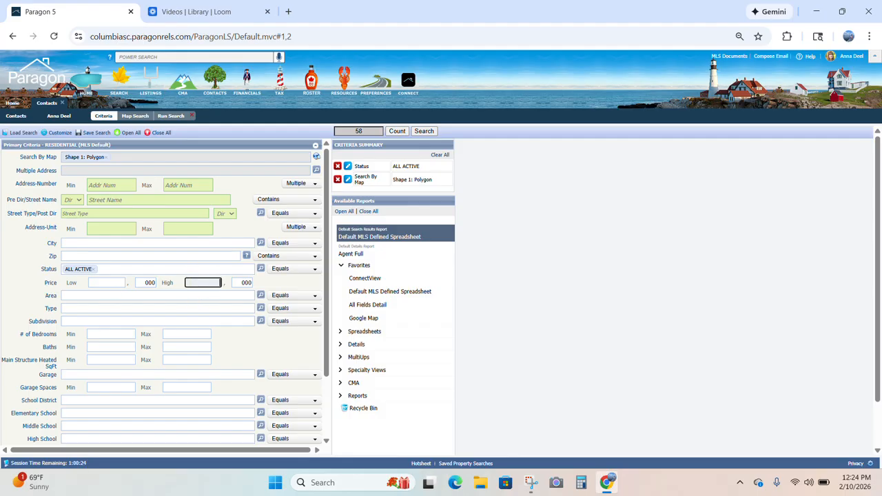
text(600)
click(103, 283)
text(450)
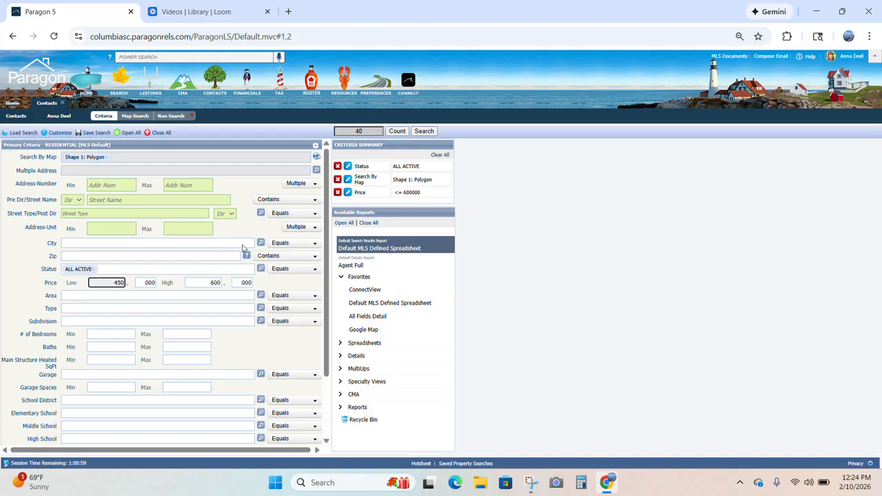
click(394, 130)
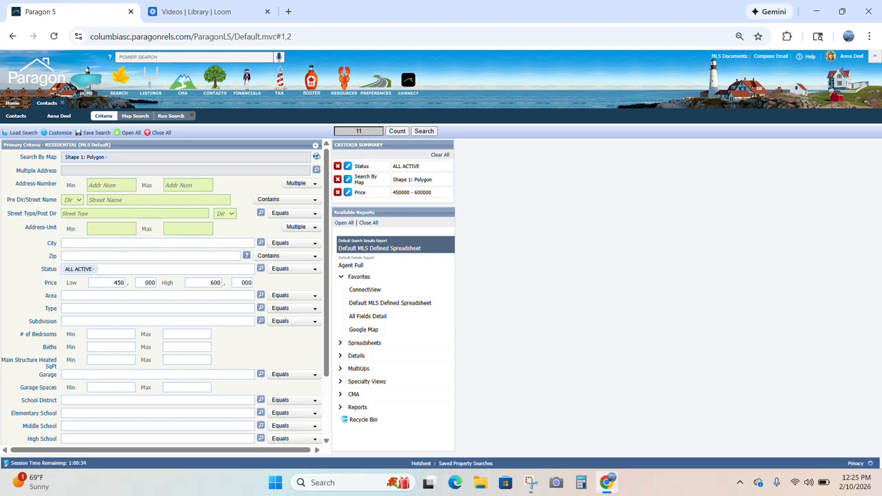
- Require at least 3 bedrooms and 1500 heated sq ft, then search to list 11 homes
click(123, 334)
text(3)
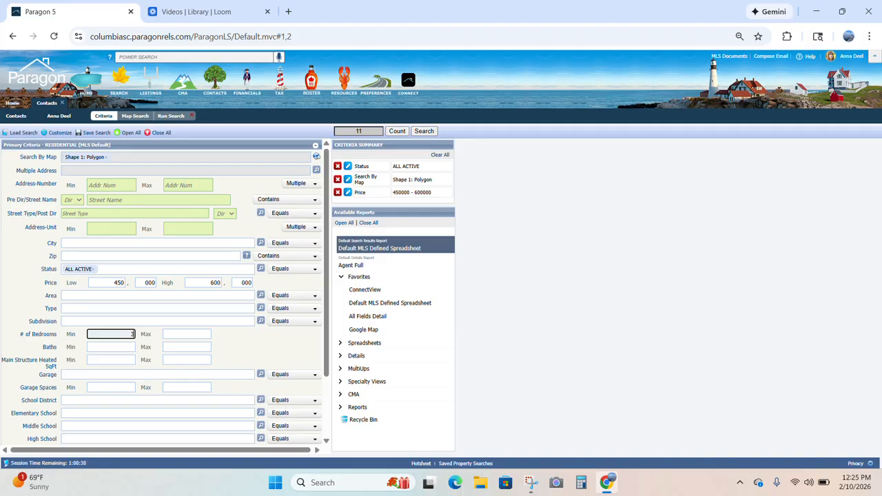
click(116, 361)
text(150)
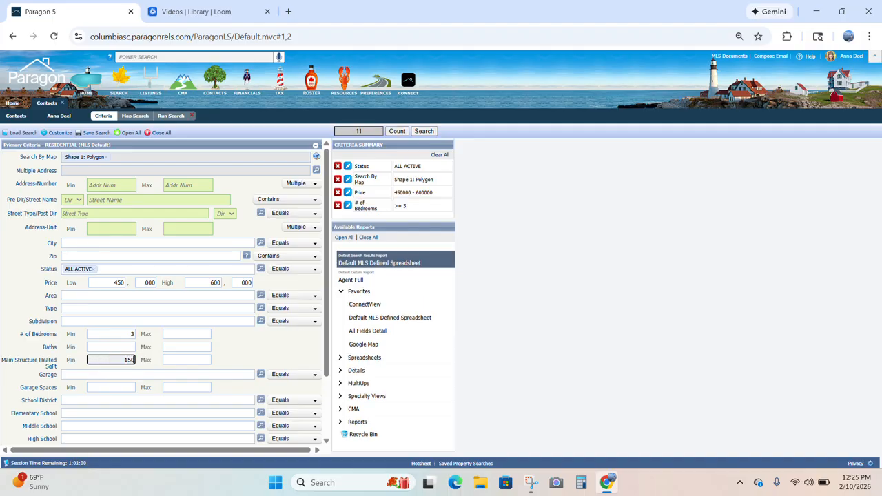
text(0)
click(251, 348)
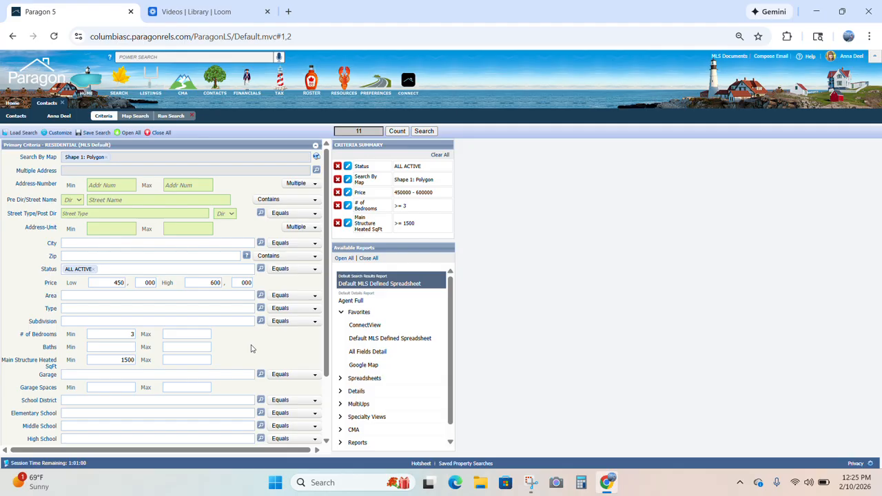
click(419, 132)
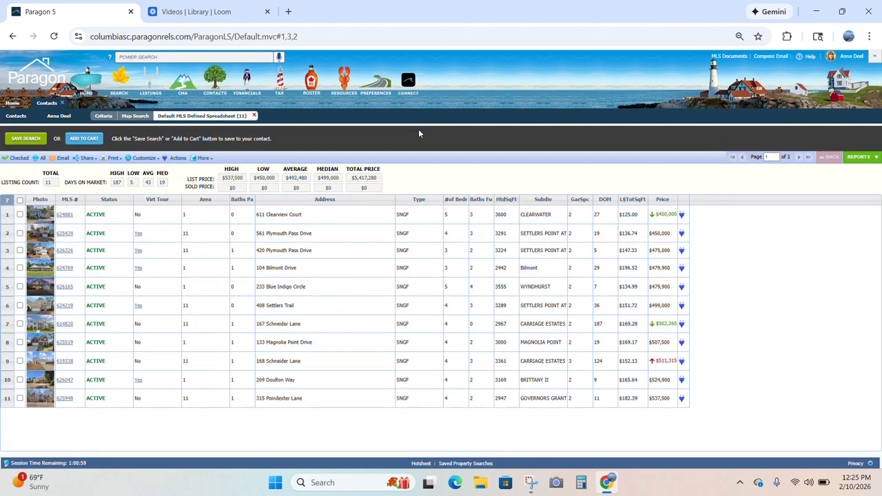
- Browse full details from the first matching listing to the last, then start Save Search
click(69, 215)
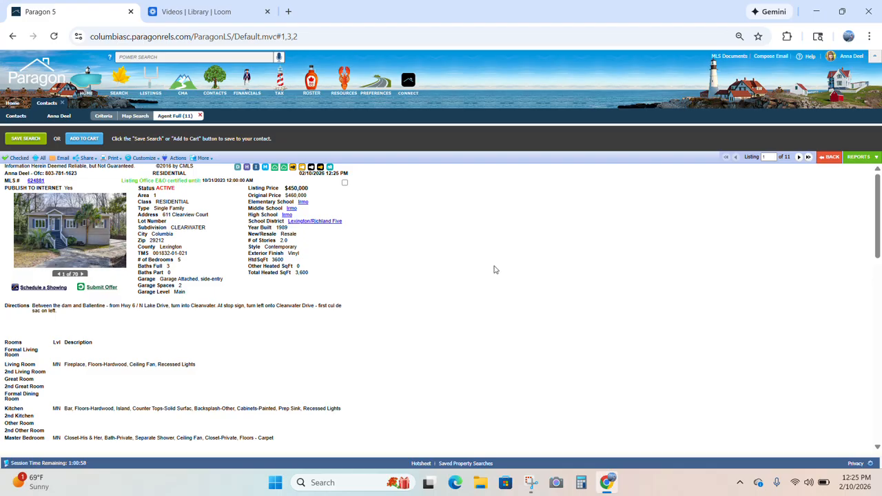
click(799, 157)
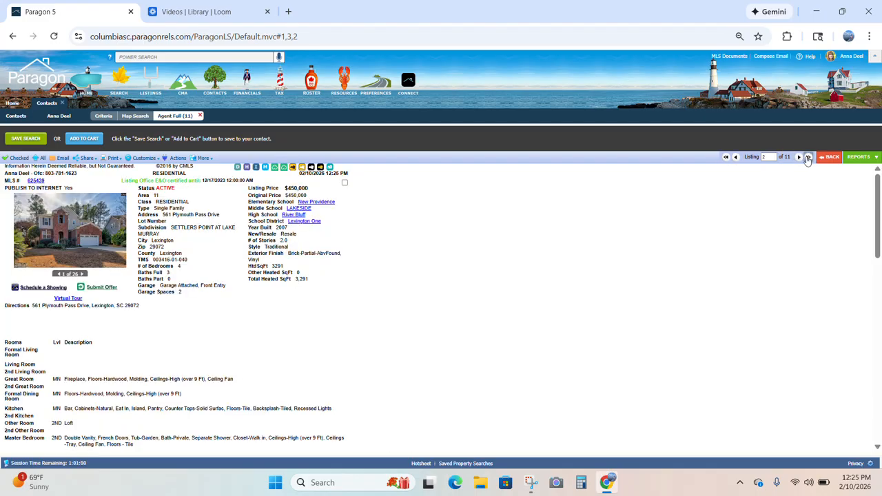
click(808, 158)
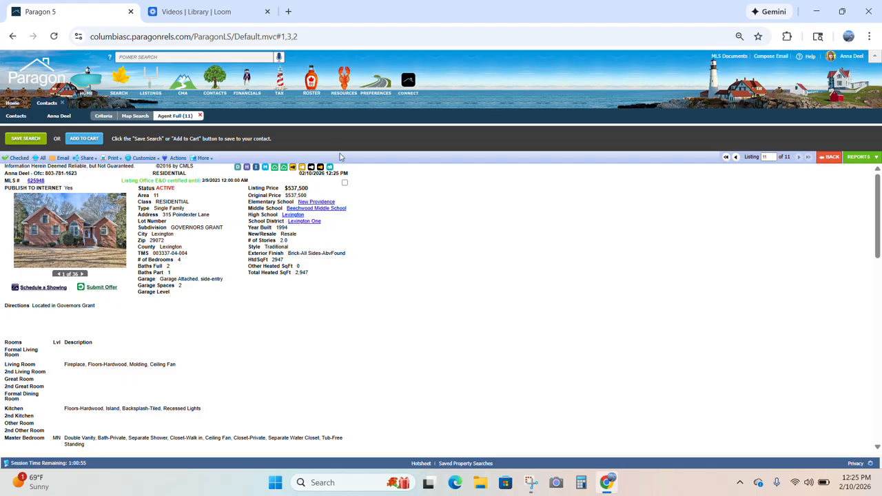
click(28, 140)
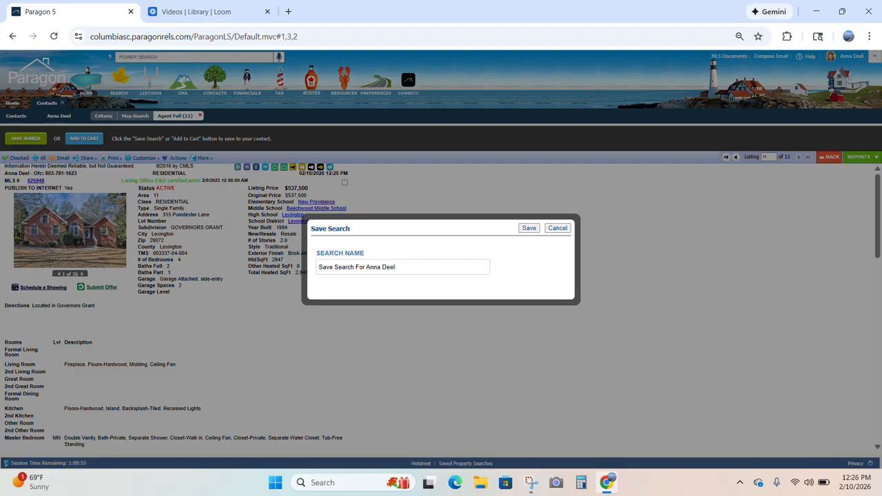
- Replace the default name prefix with 'Lake Murray Homes for' plus the client's name and save
drag(369, 267, 319, 268)
key(BackSpace)
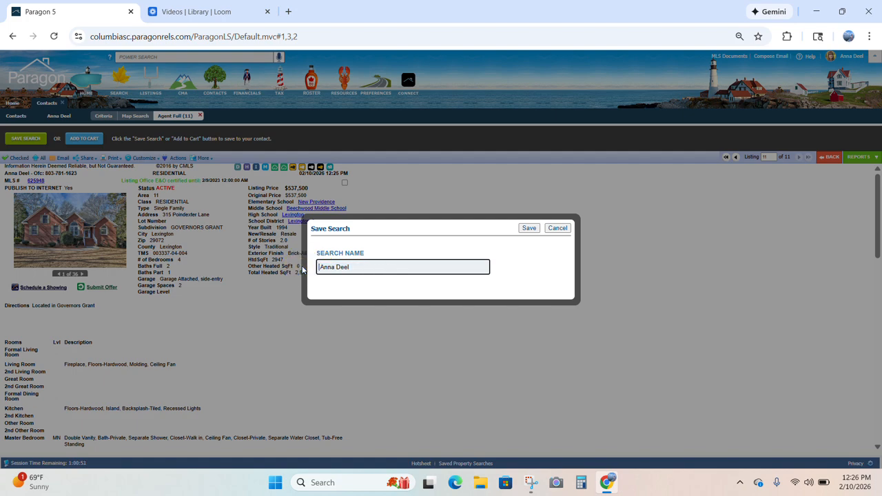
text(Lake Murray Homes (for)
click(531, 230)
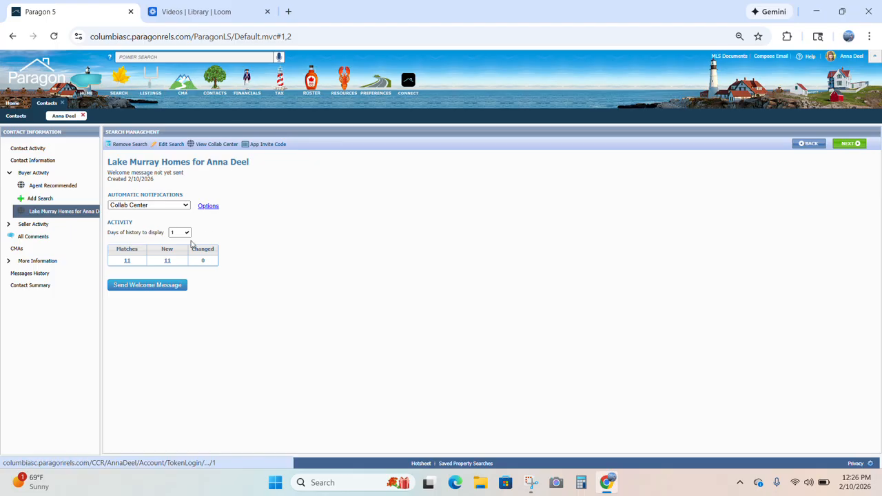
- Start the Send Welcome Message email for the saved Lake Murray search
click(166, 288)
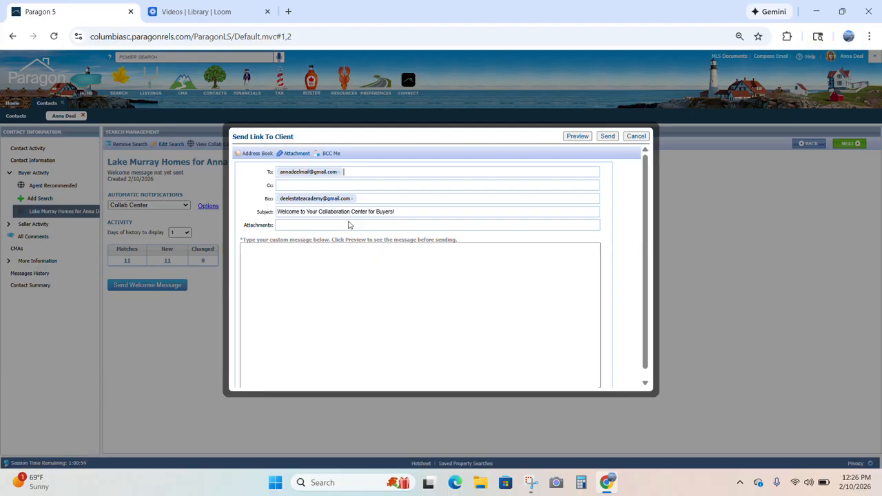
- Type a note that matching listings will be emailed automatically, offering to set up a showing
click(336, 265)
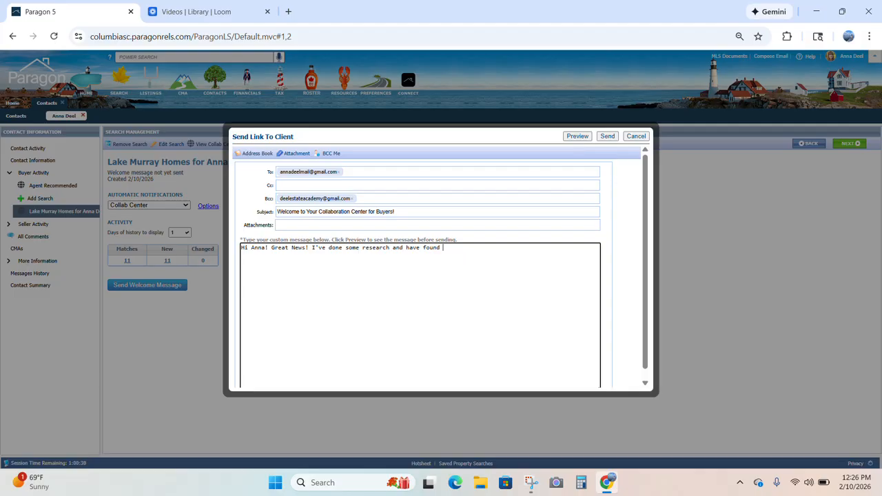
text(this current list of home that fit the criti)
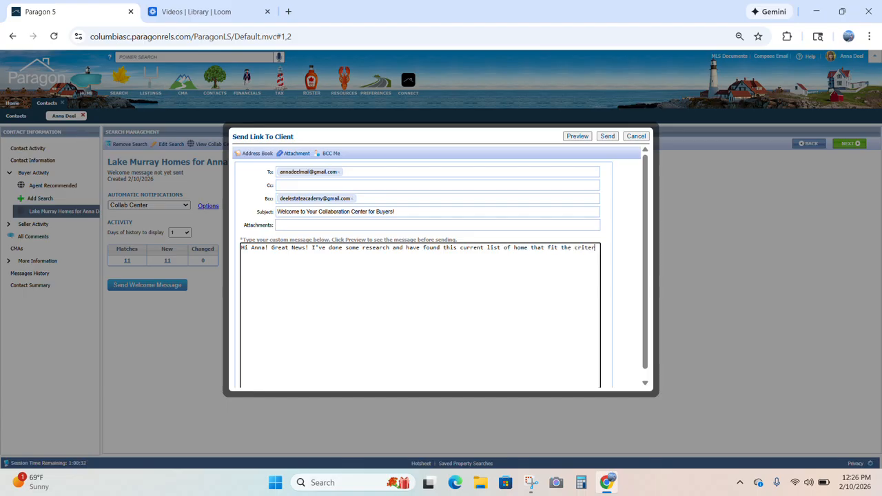
text(ia we talked about. Moving forwar)
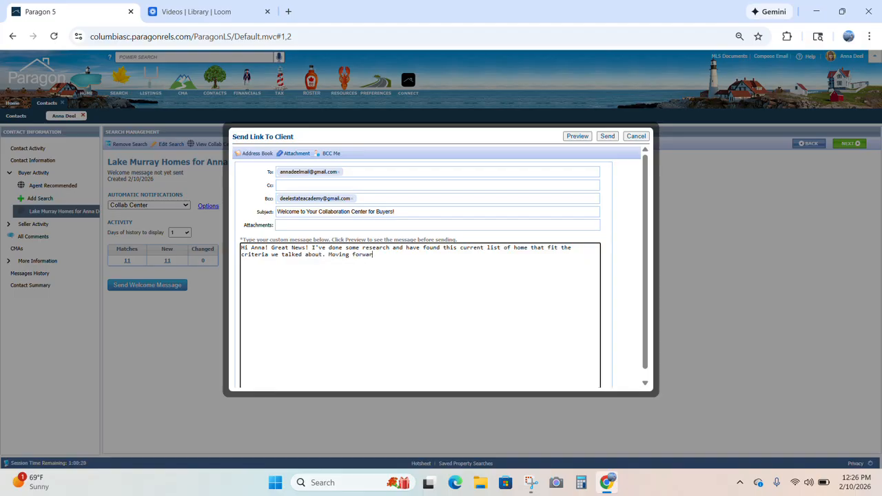
text(listings will also )
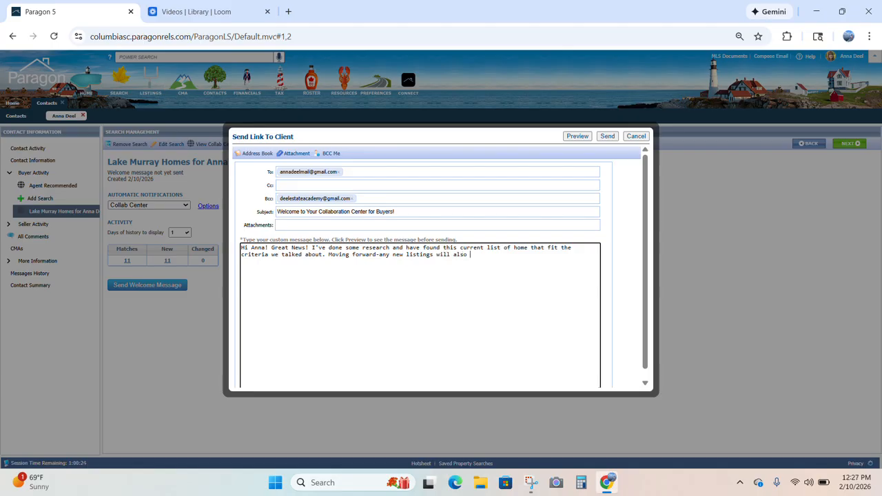
text(be sent to your email )
text(automatically)
text(Thanks!)
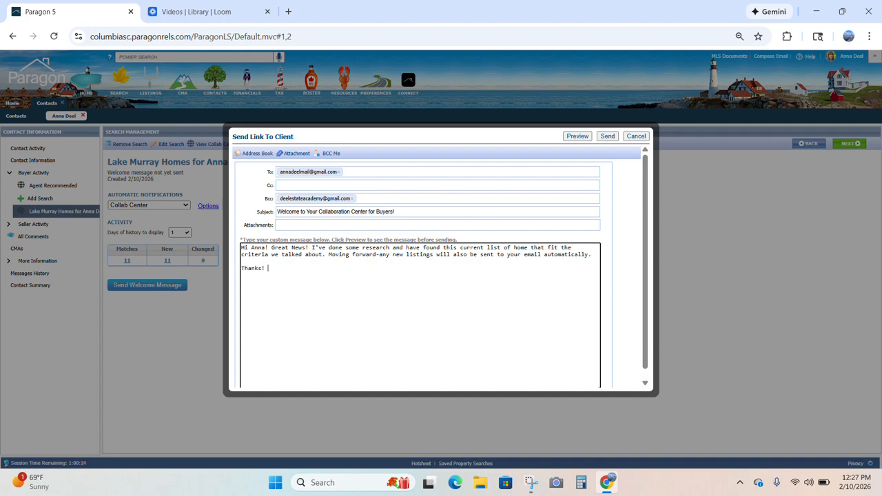
click(593, 255)
key(Return)
text(Let me know if any catch your eye, I am happy to set up a s)
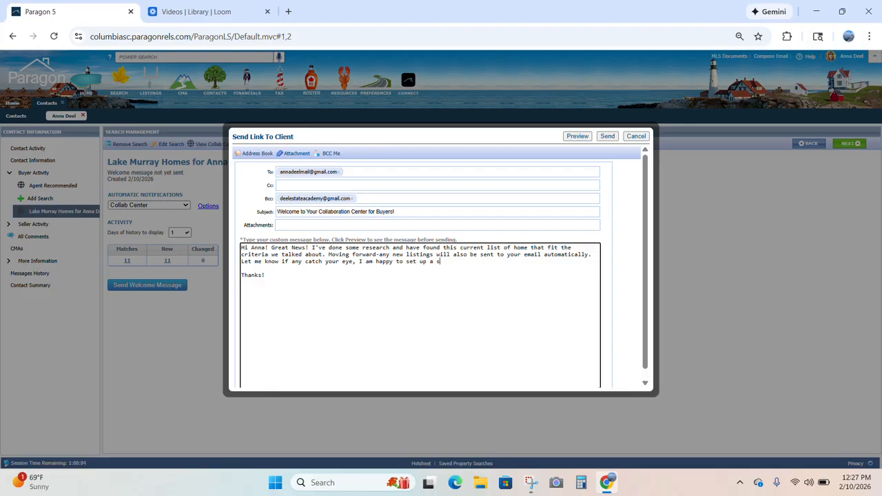
text(ng for you.)
click(579, 137)
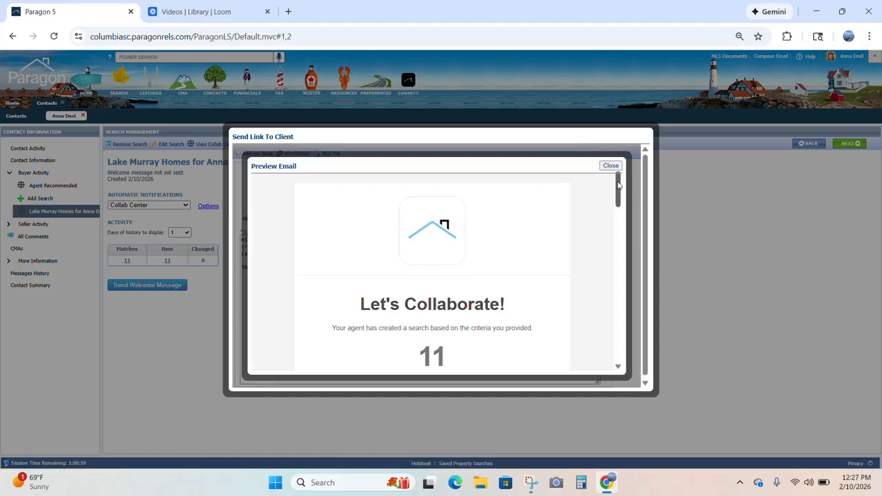
drag(619, 185, 479, 221)
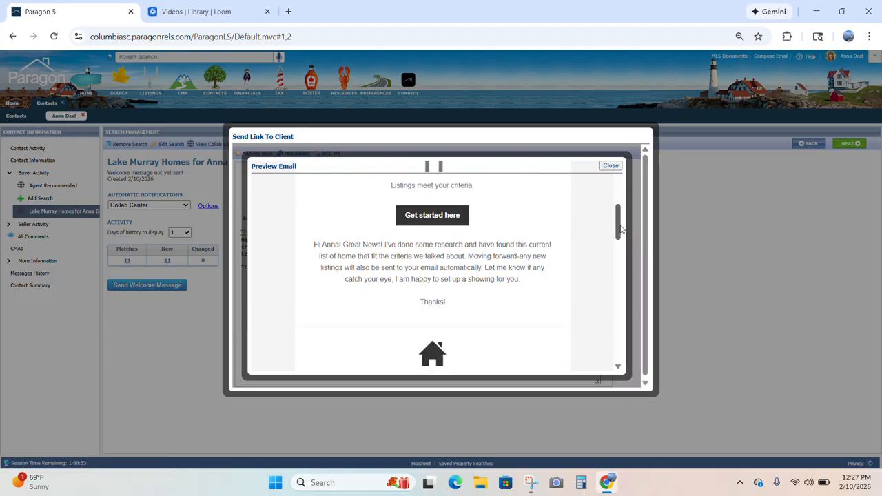
drag(621, 230, 624, 331)
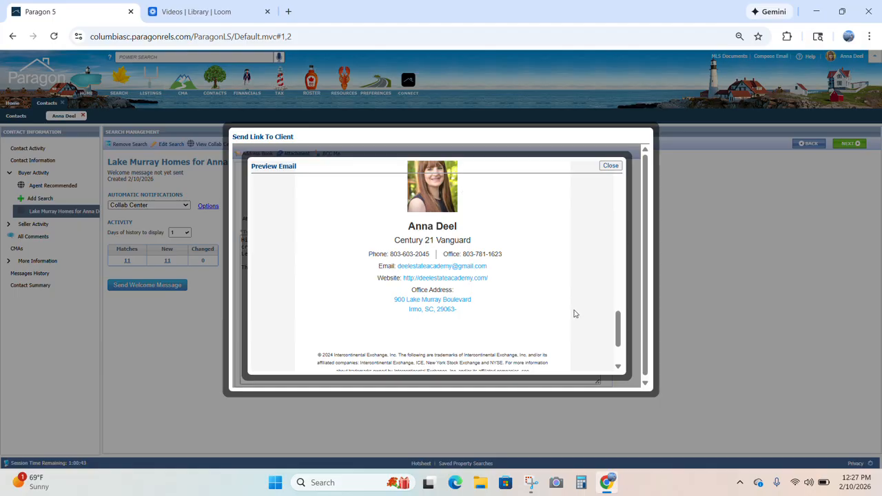
drag(617, 334, 609, 181)
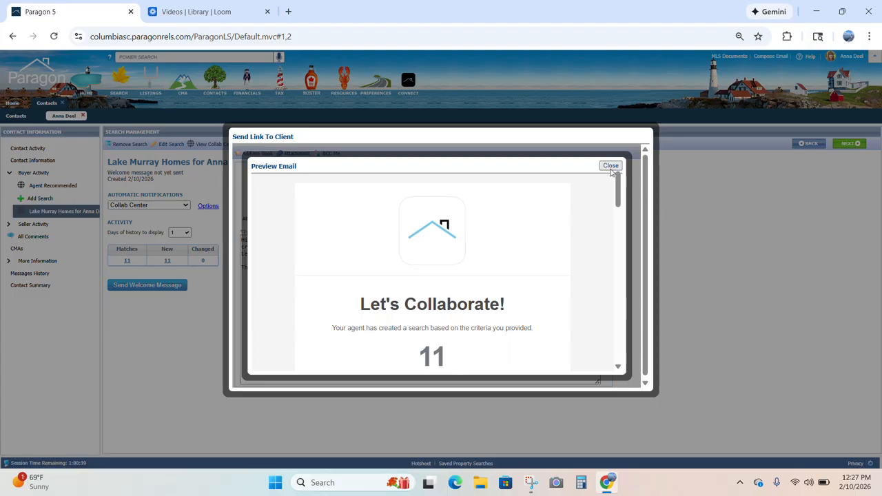
click(610, 166)
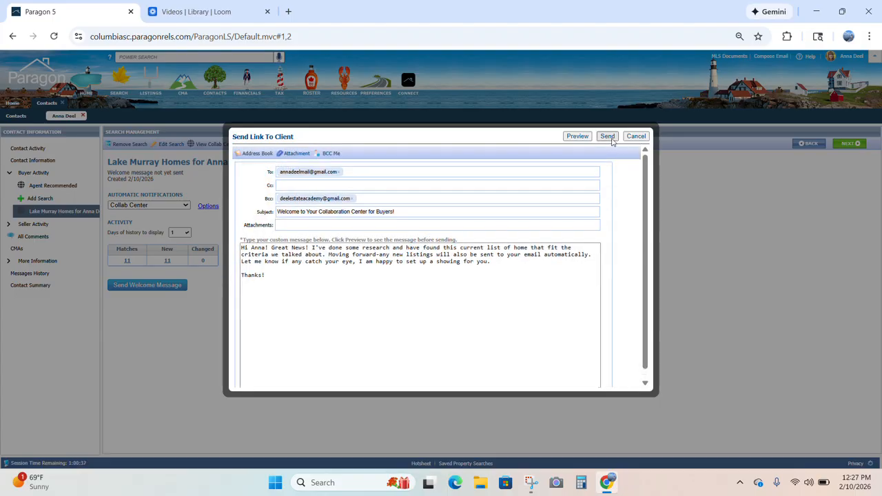
- Send the welcome email, scroll through the Email Sent preview, and close it
click(611, 138)
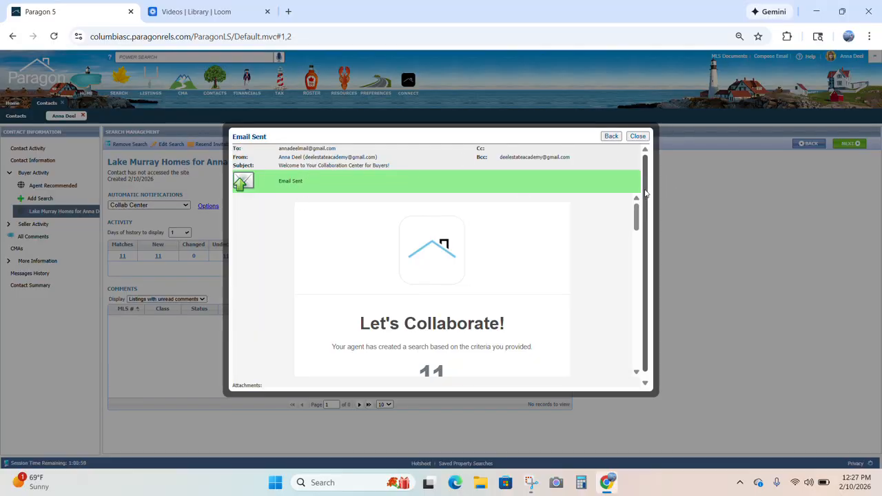
click(638, 214)
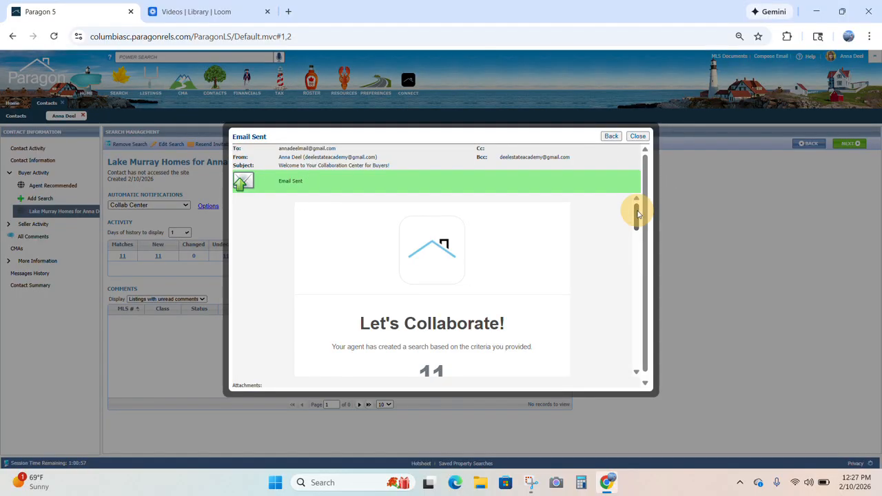
drag(638, 215, 621, 187)
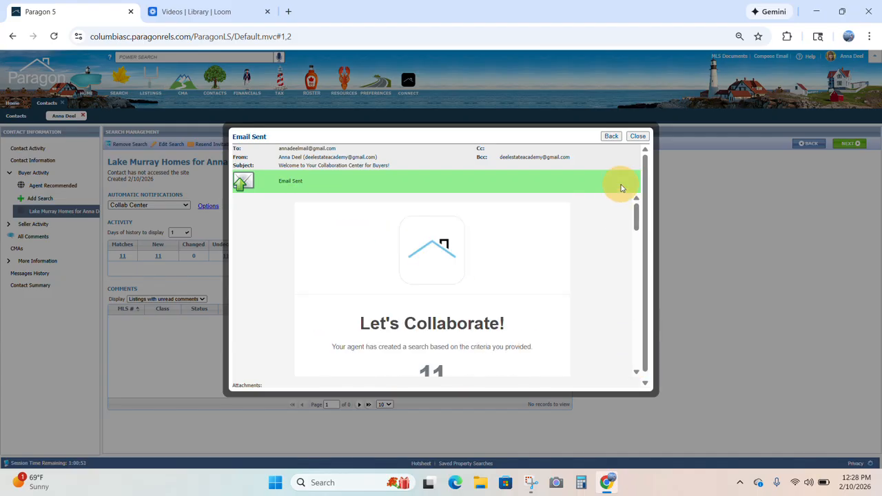
click(638, 136)
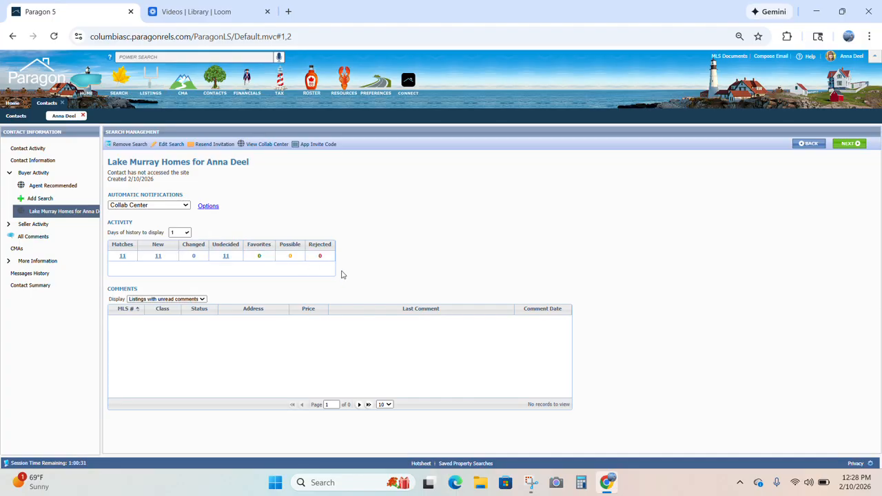
- Open the client's Collaboration Center and list the 11 matched listings from the Matched Listings card
click(274, 149)
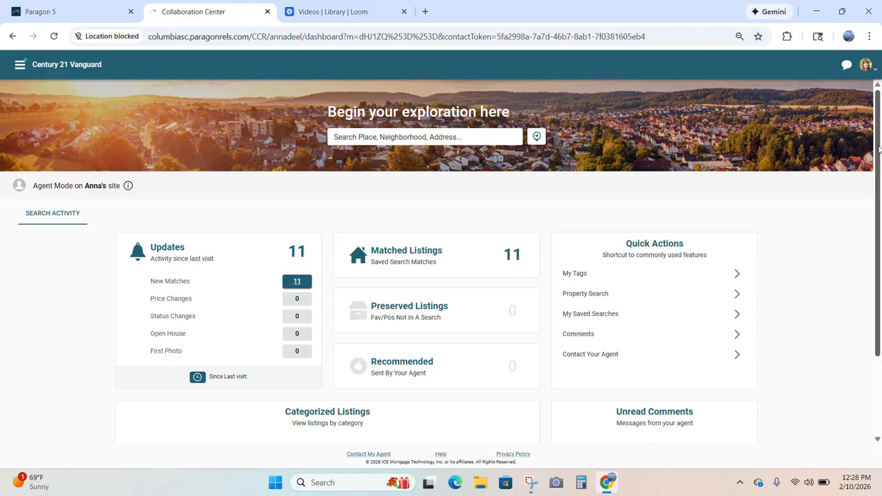
drag(878, 150, 869, 185)
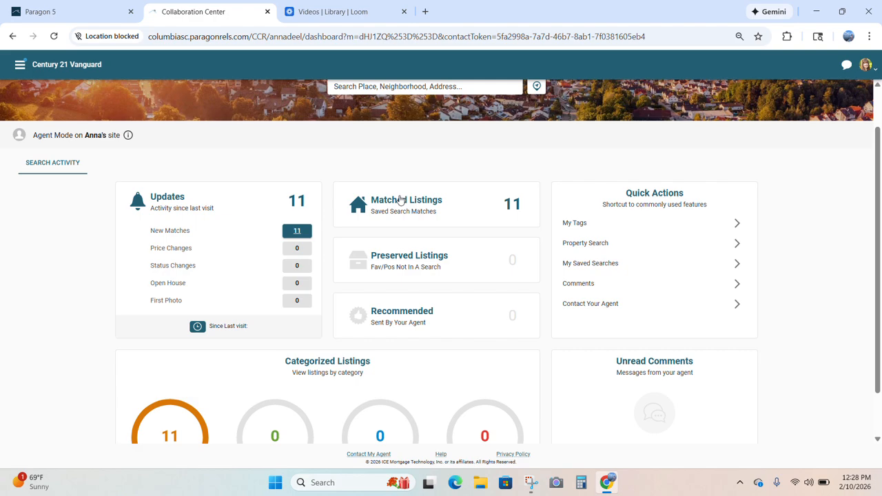
click(400, 200)
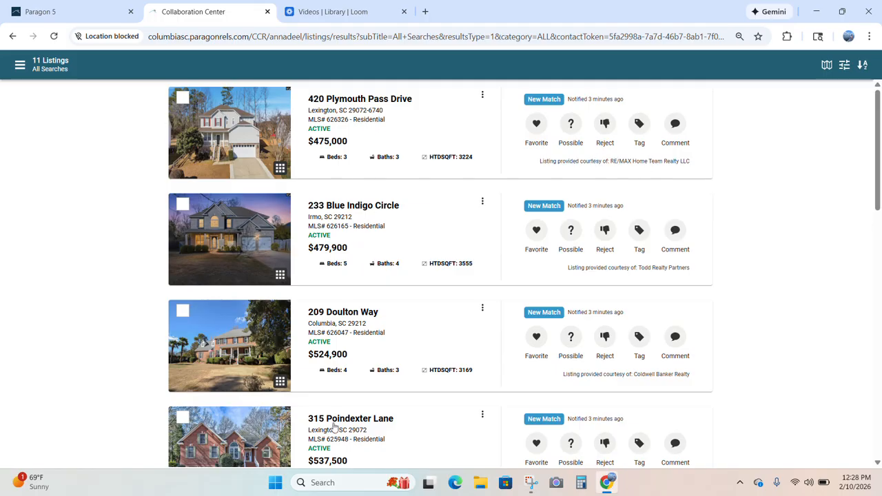
drag(880, 122, 874, 96)
click(345, 102)
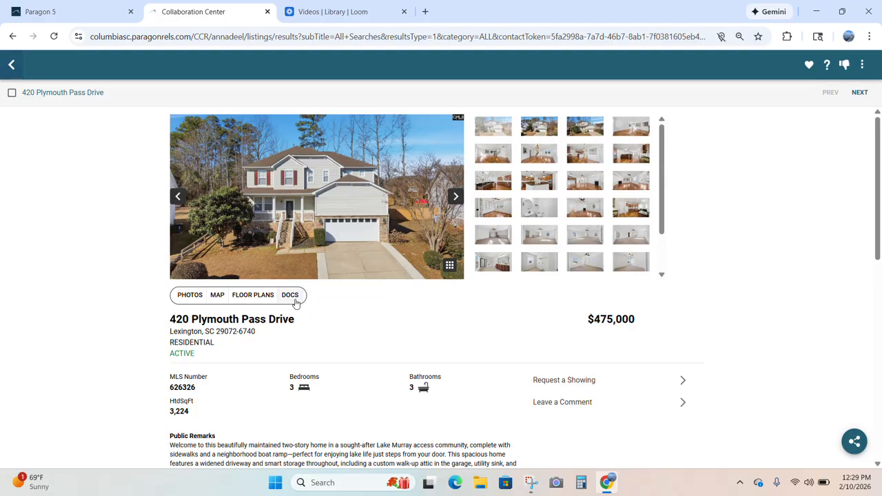
drag(879, 131, 880, 193)
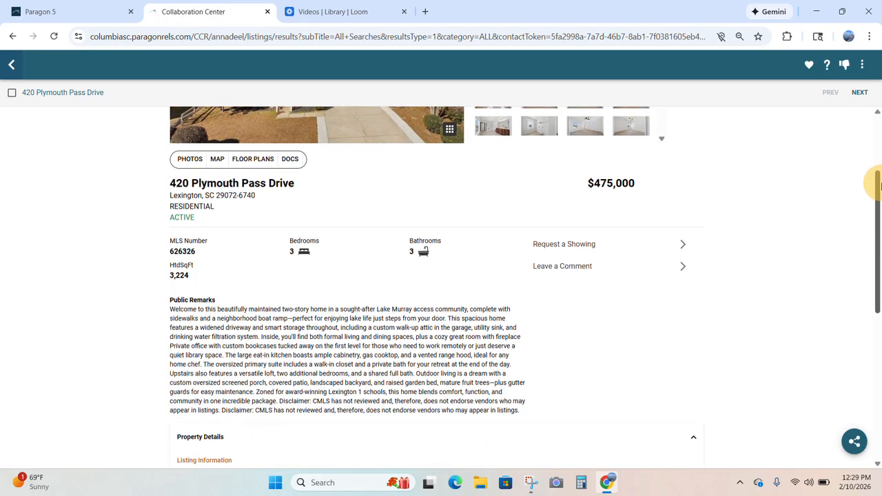
click(580, 246)
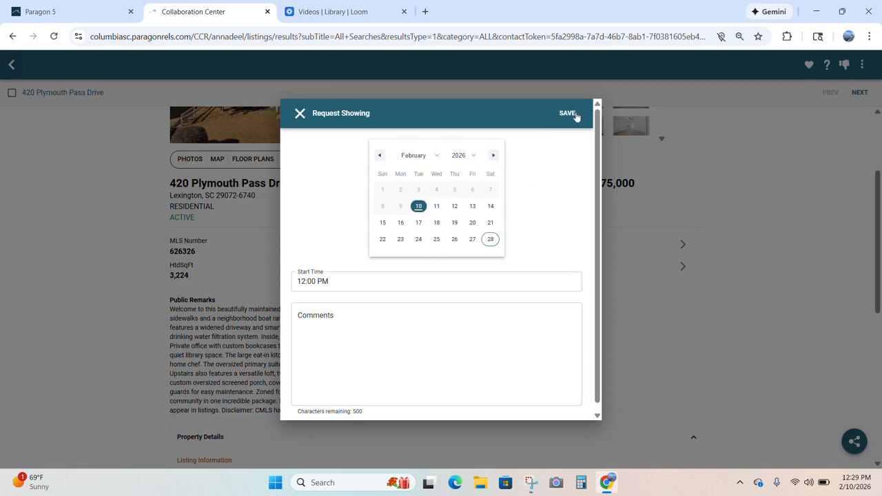
click(300, 114)
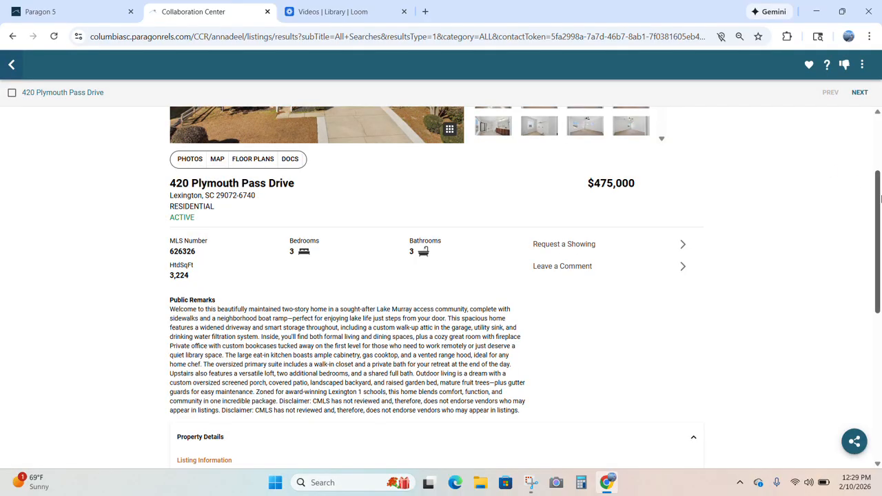
drag(881, 199, 863, 338)
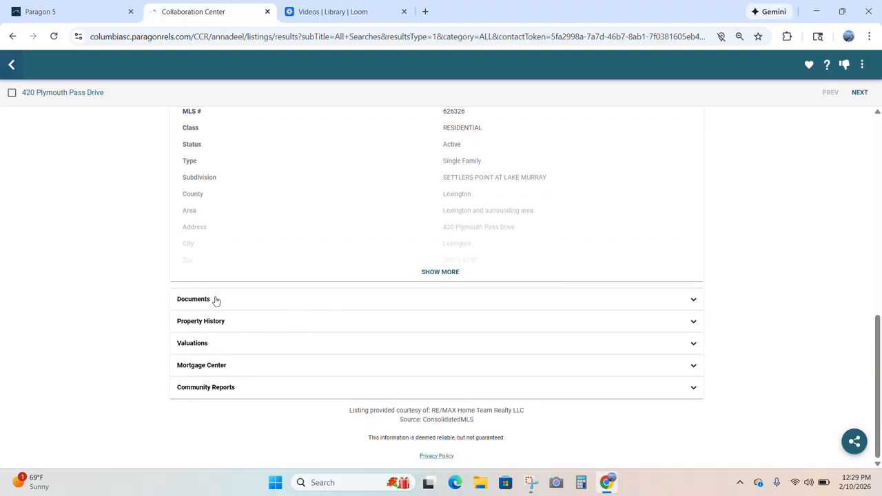
- Expand the listing's Mortgage Center estimate and Community Reports
click(211, 366)
drag(881, 346, 869, 382)
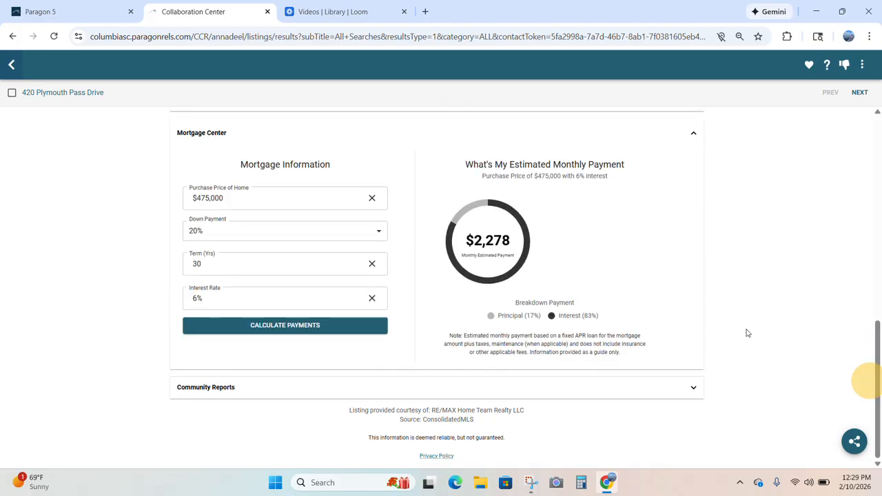
click(258, 389)
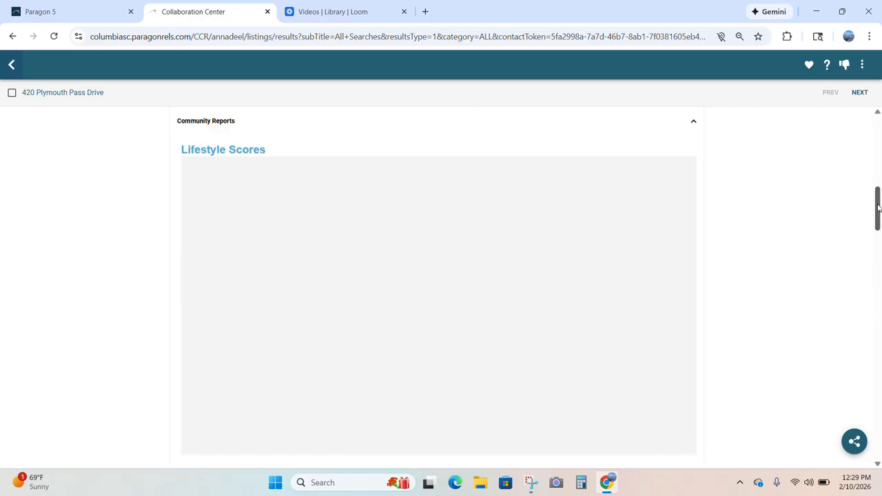
mouse_move(877, 207)
mouse_down()
mouse_move(877, 176)
mouse_move(875, 256)
mouse_move(874, 200)
mouse_up()
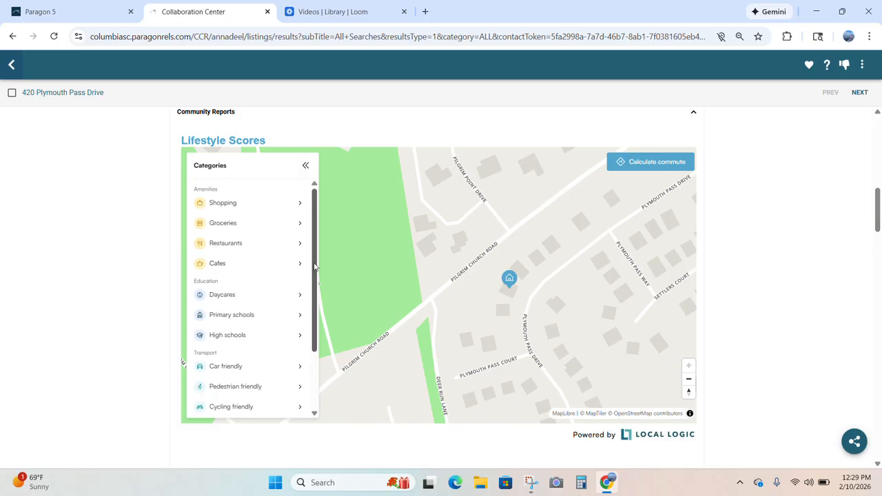
drag(314, 267, 315, 241)
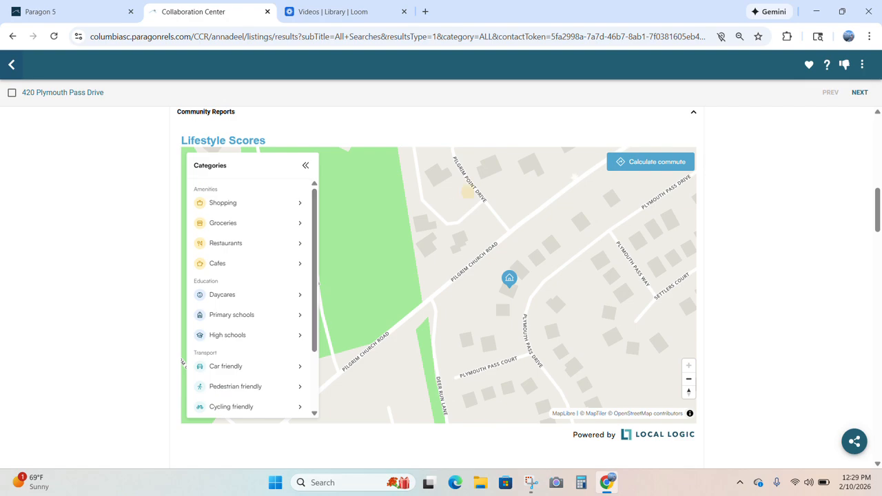
drag(879, 210, 850, 202)
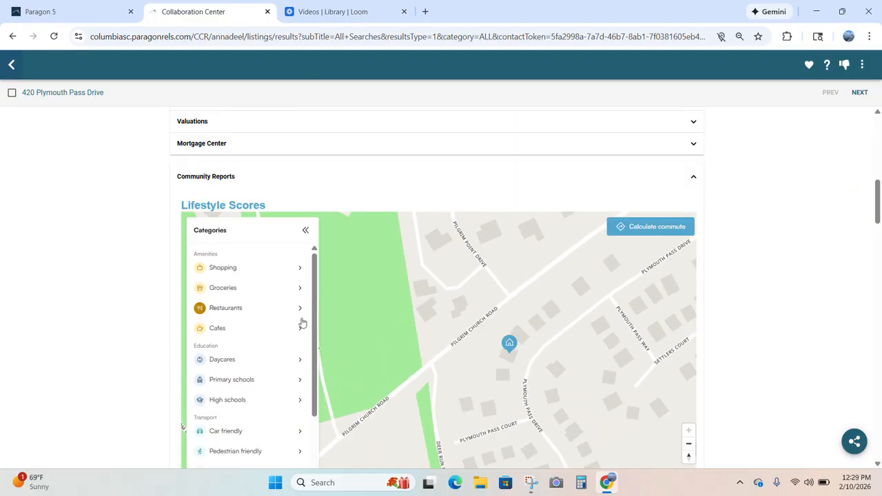
drag(315, 339, 305, 410)
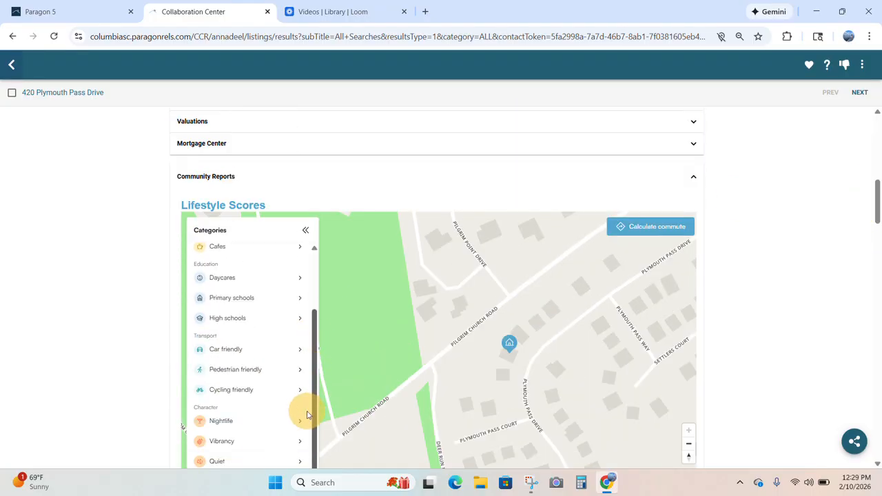
- Check the Cycling friendly and Vibrancy lifestyle scores with nearby venues
click(253, 391)
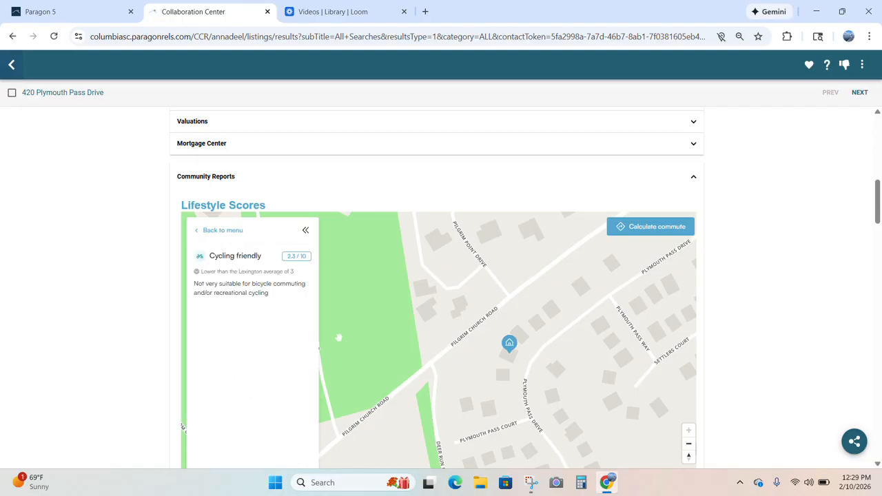
click(198, 232)
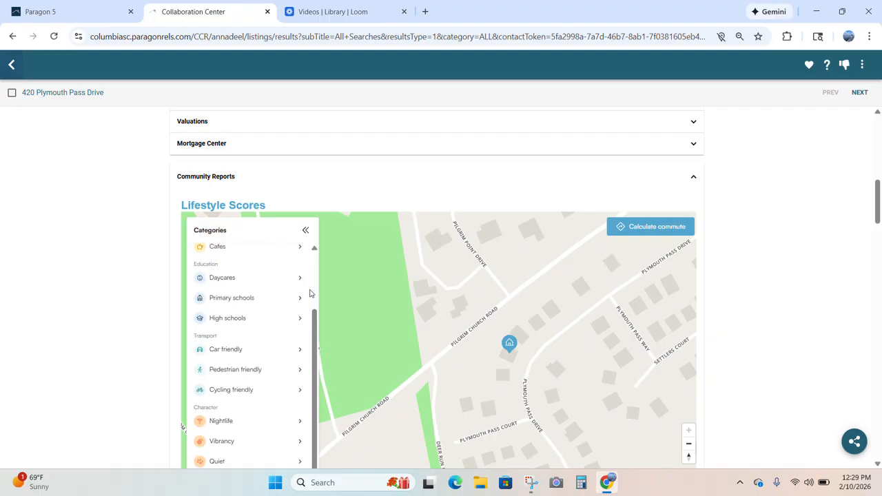
drag(878, 212, 878, 231)
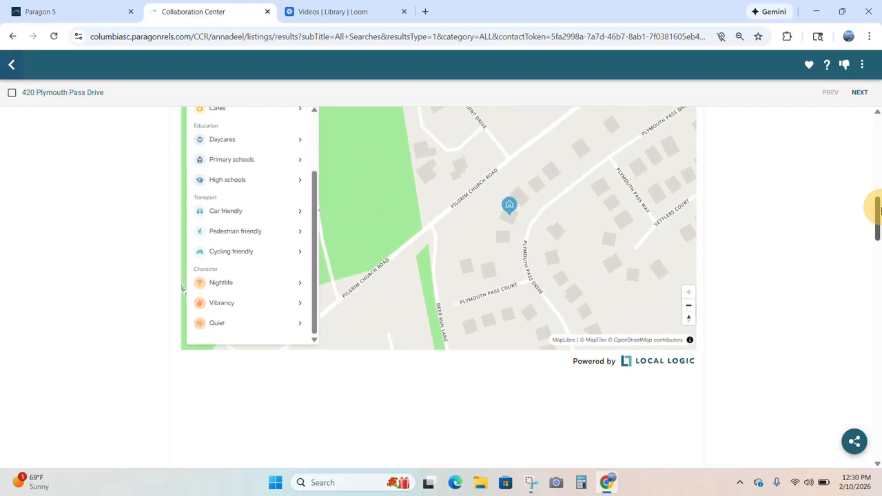
click(277, 305)
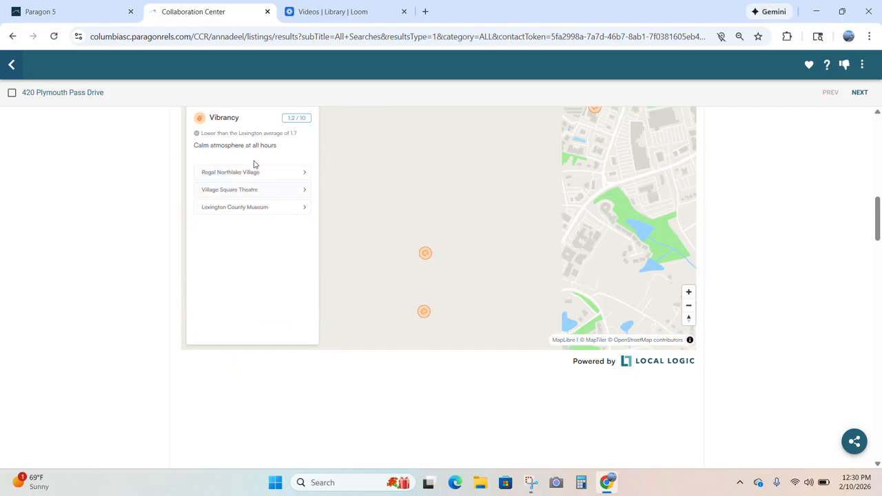
click(220, 174)
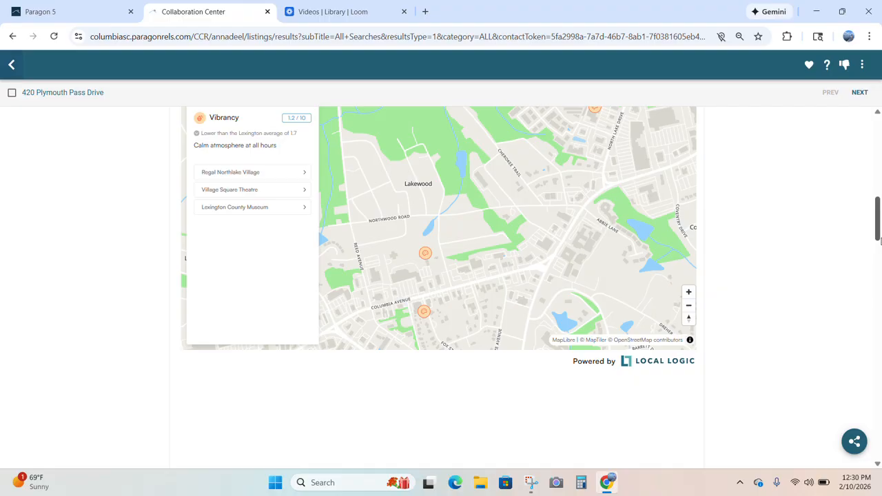
drag(878, 234, 874, 158)
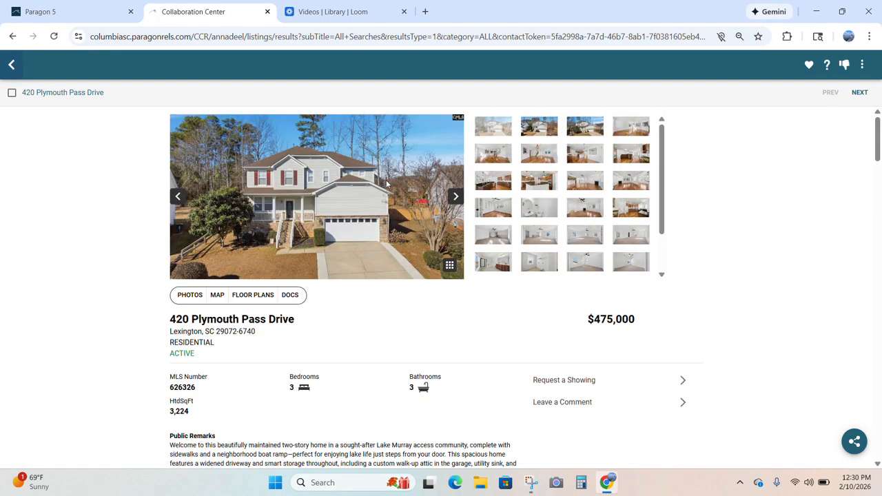
- Close the Collaboration Center tab and return to the Lake Murray Homes search page
click(97, 14)
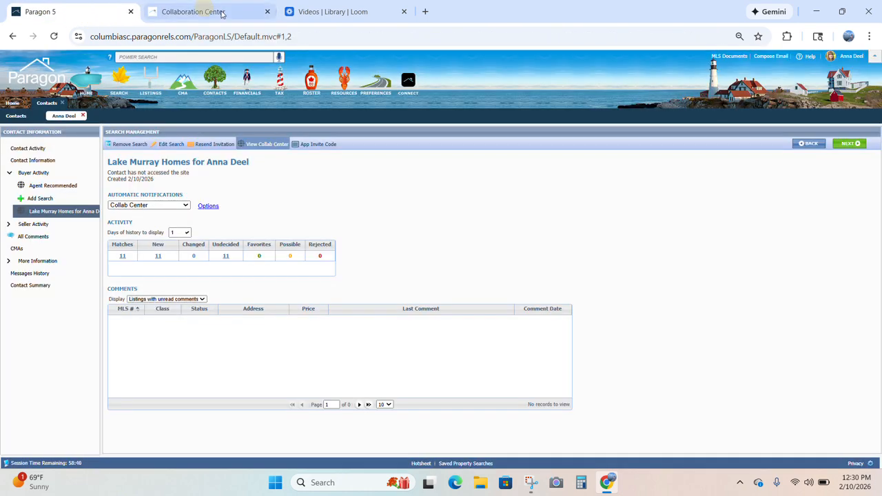
click(267, 12)
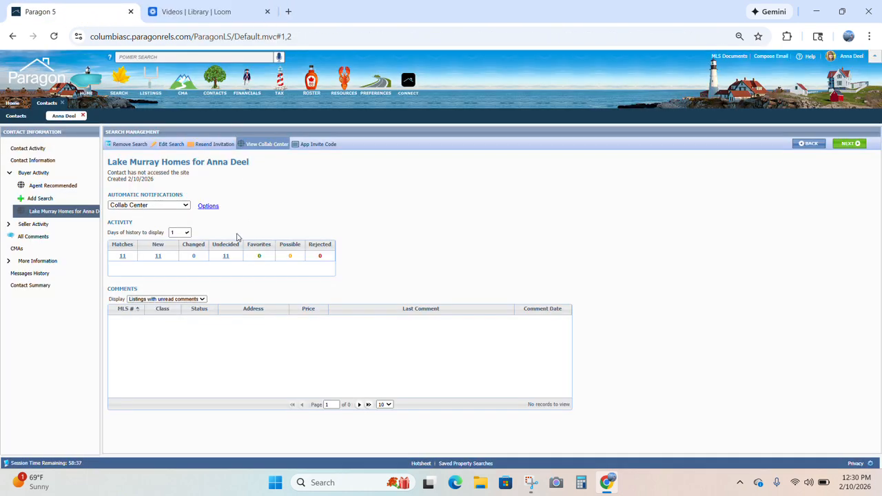
click(267, 208)
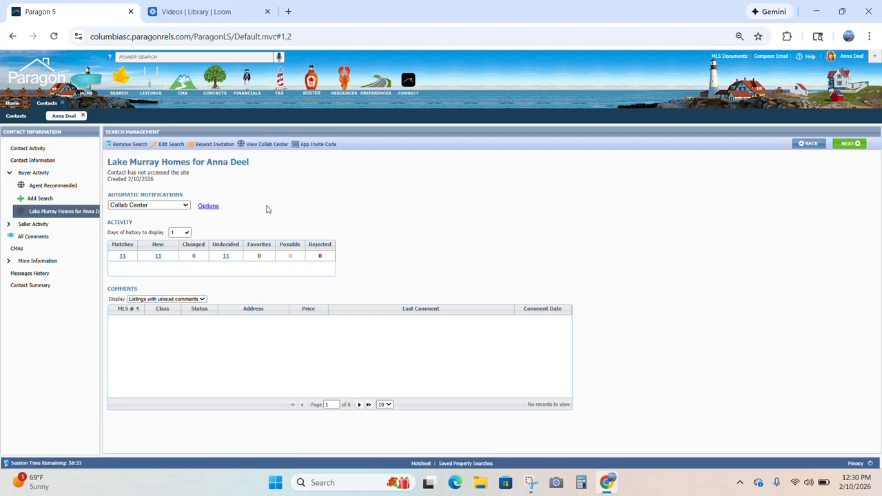
- In Advanced Email Options, drop the Price Change and New Comment triggers and set client and agent notifications to Recurring
click(207, 207)
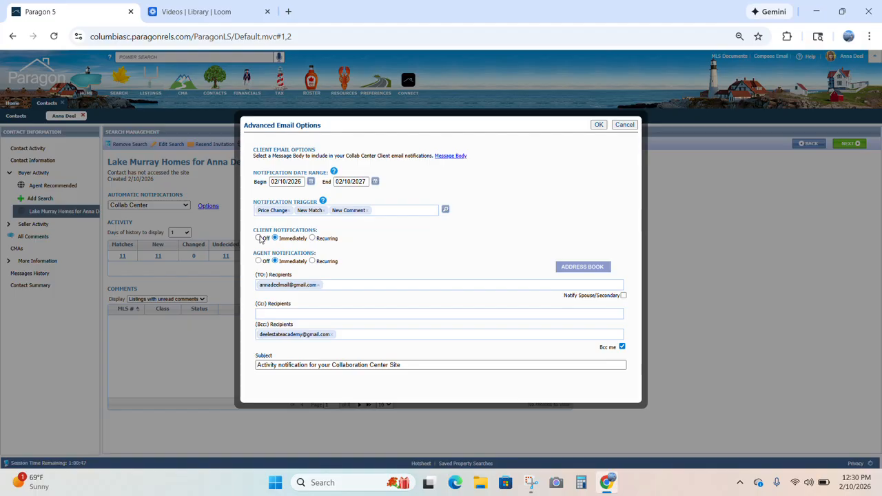
click(290, 211)
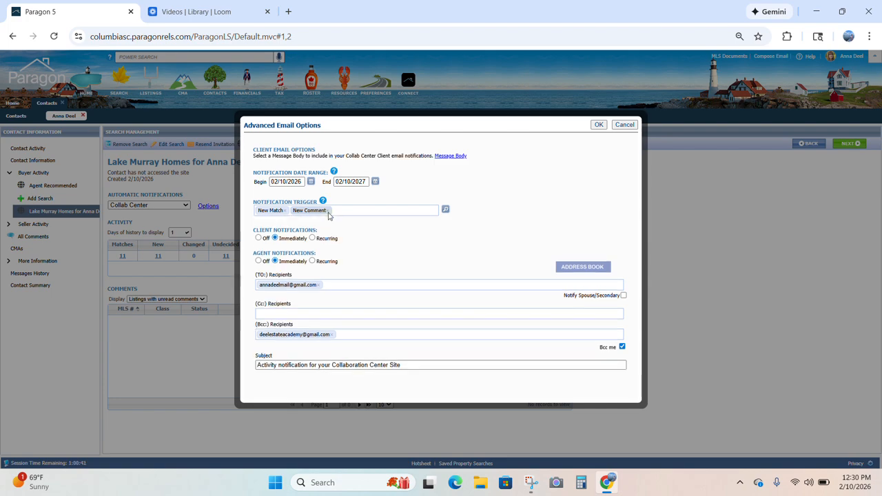
click(328, 211)
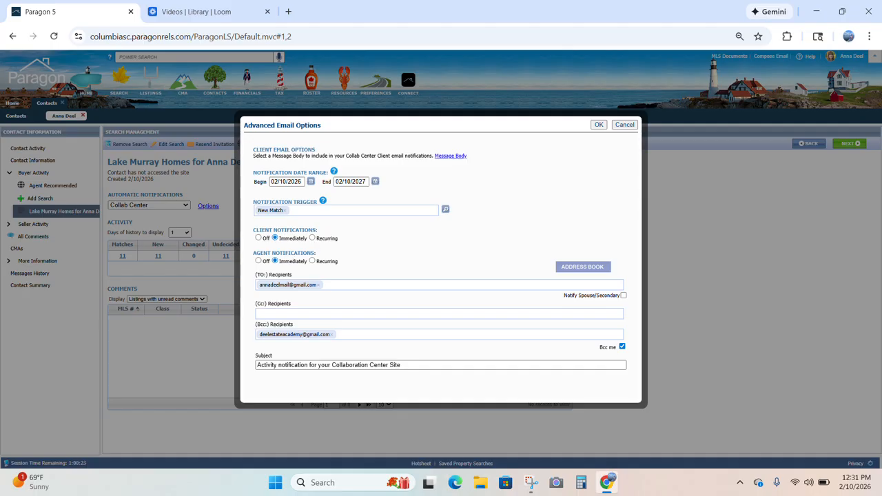
click(313, 238)
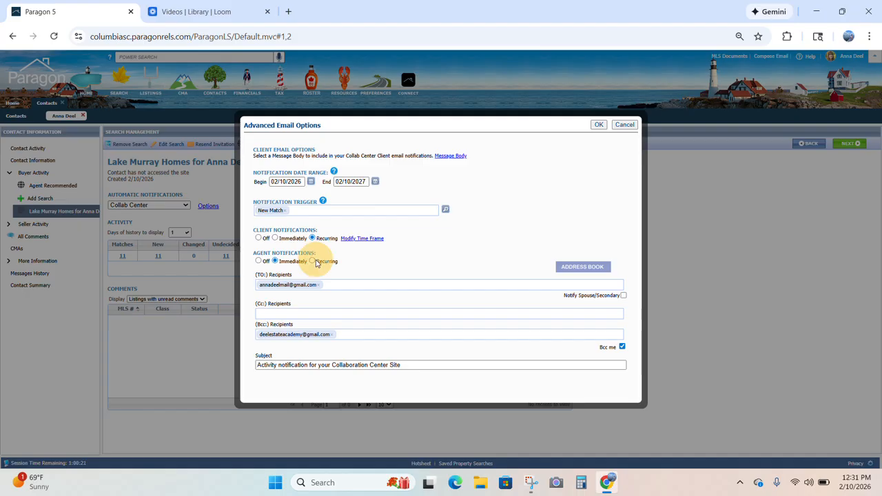
click(314, 261)
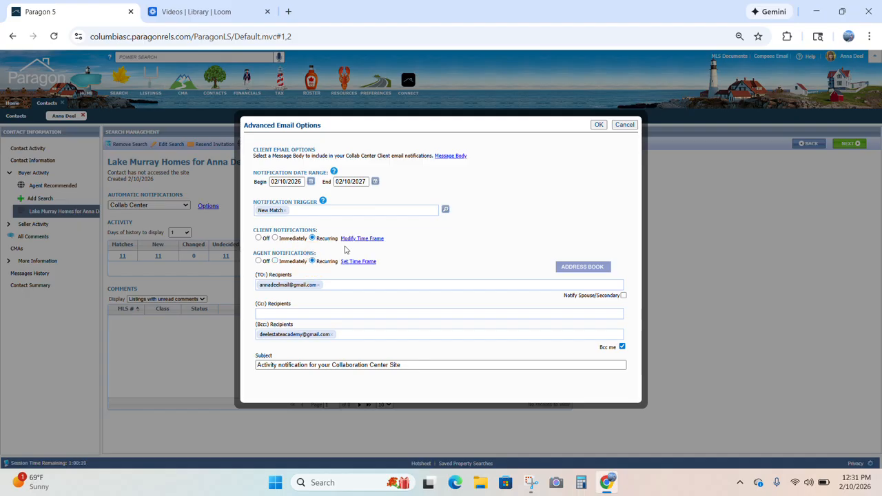
- Set the client notification schedule to daily at 9:00 AM
click(355, 238)
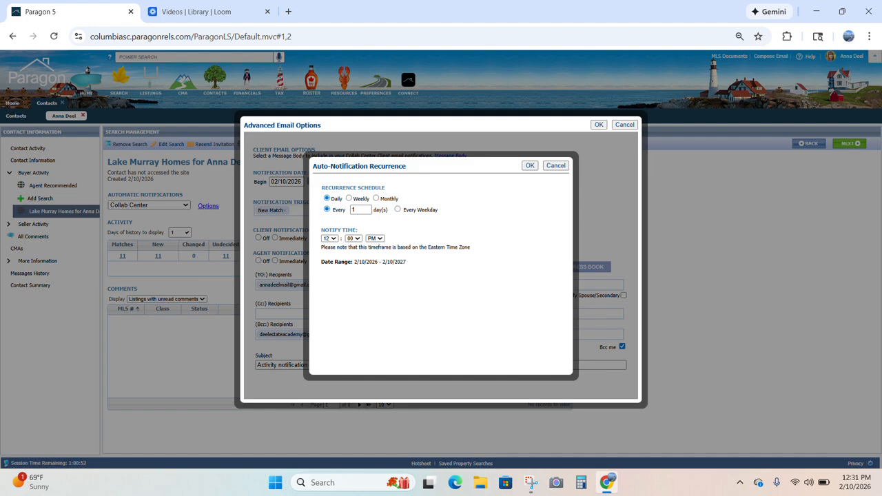
click(330, 238)
click(327, 360)
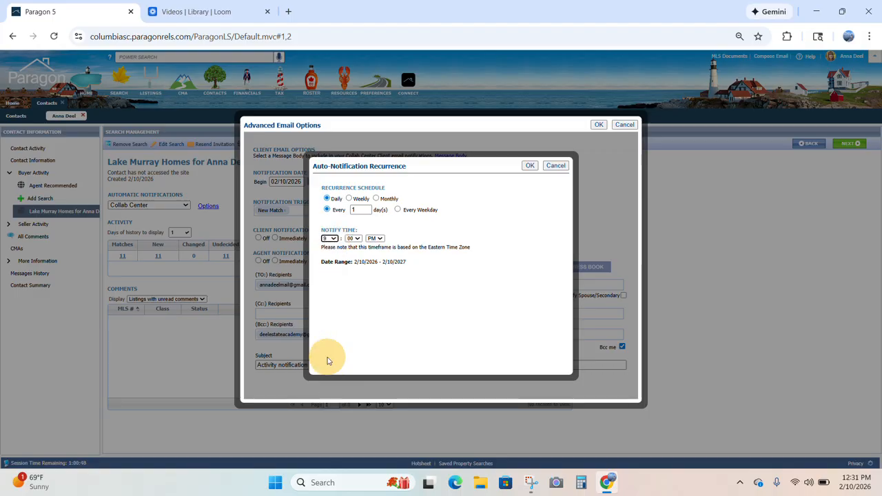
click(375, 238)
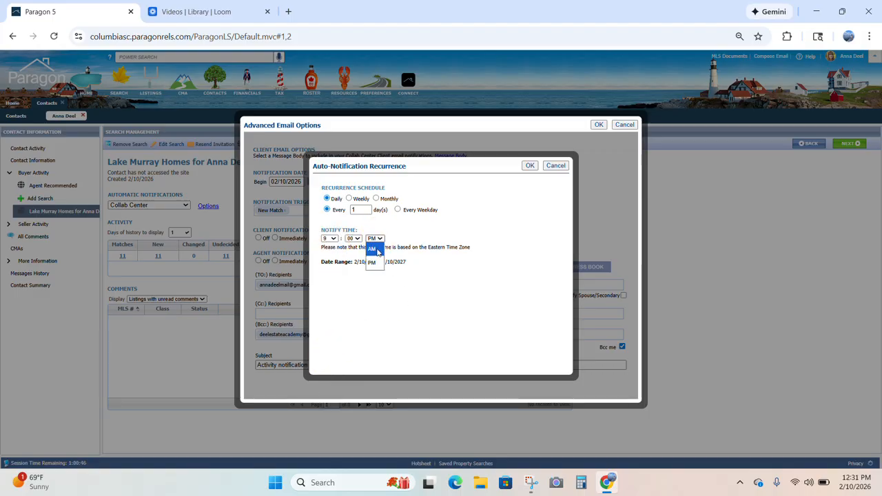
click(377, 249)
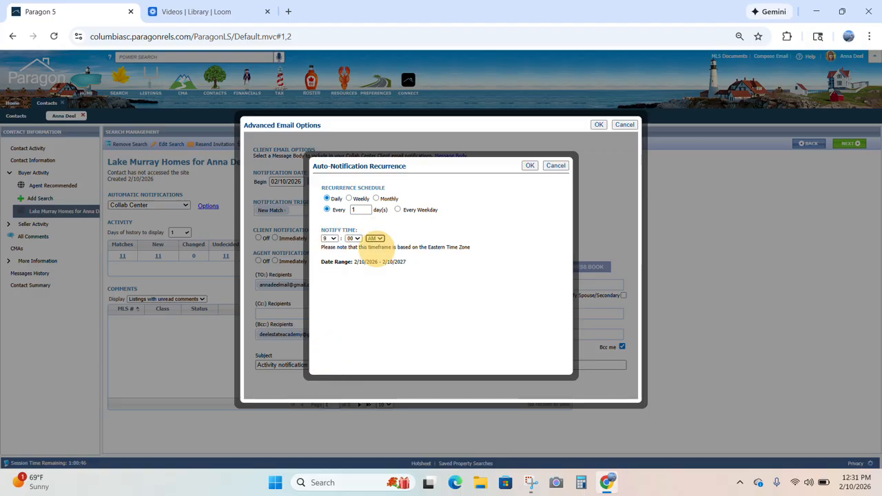
click(529, 166)
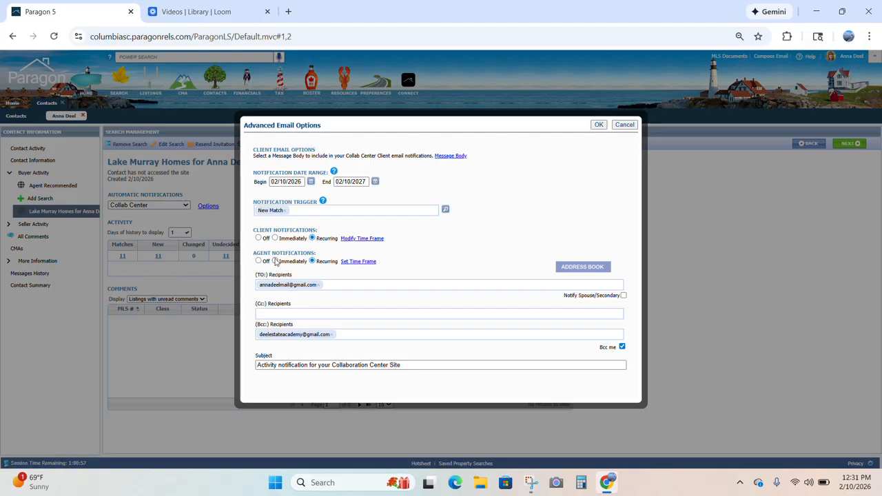
- Set the agent notification schedule to daily at 9:00 AM
click(351, 263)
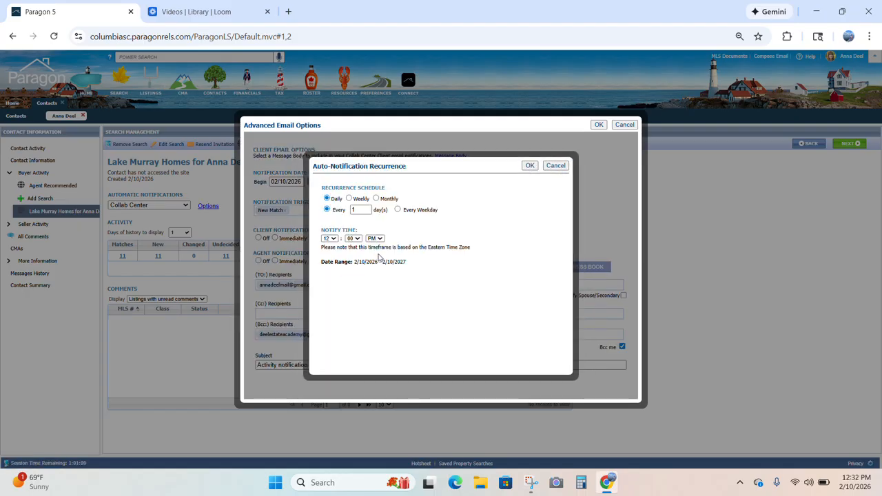
click(330, 238)
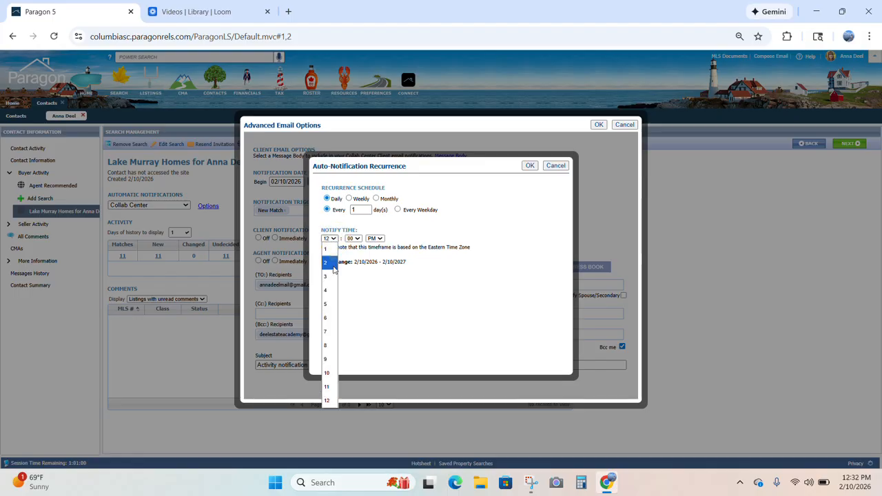
click(330, 358)
click(378, 238)
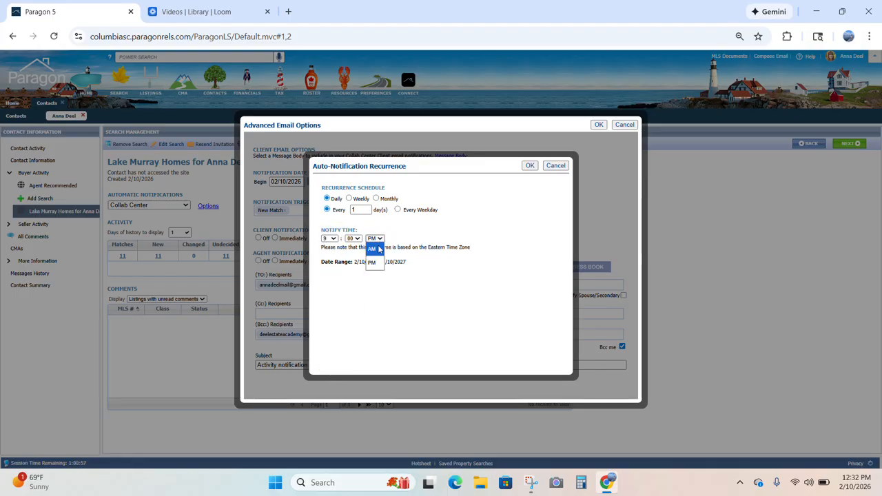
click(373, 248)
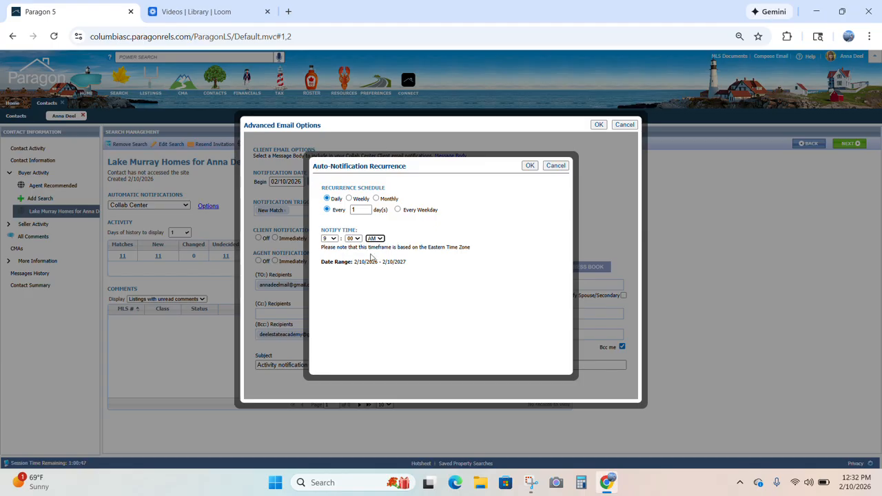
click(529, 170)
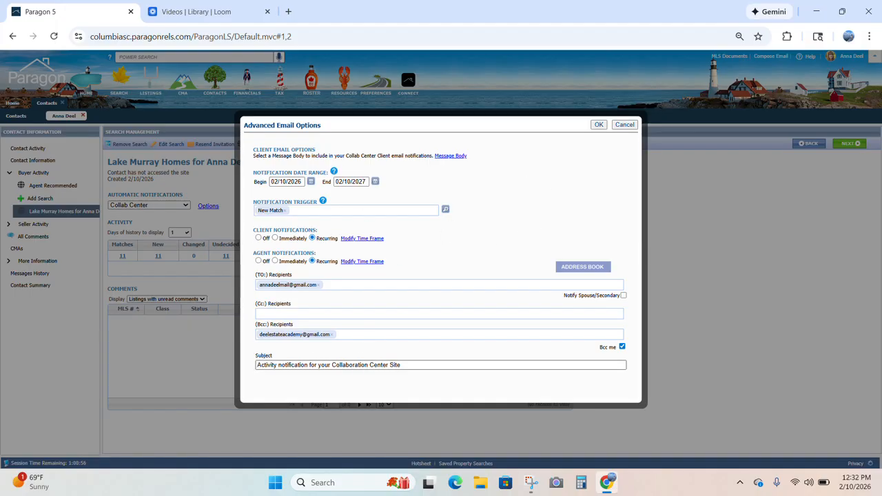
- Change the email subject to 'New Listing on Lake Murray from' plus the agent's name, and save
triple_click(359, 366)
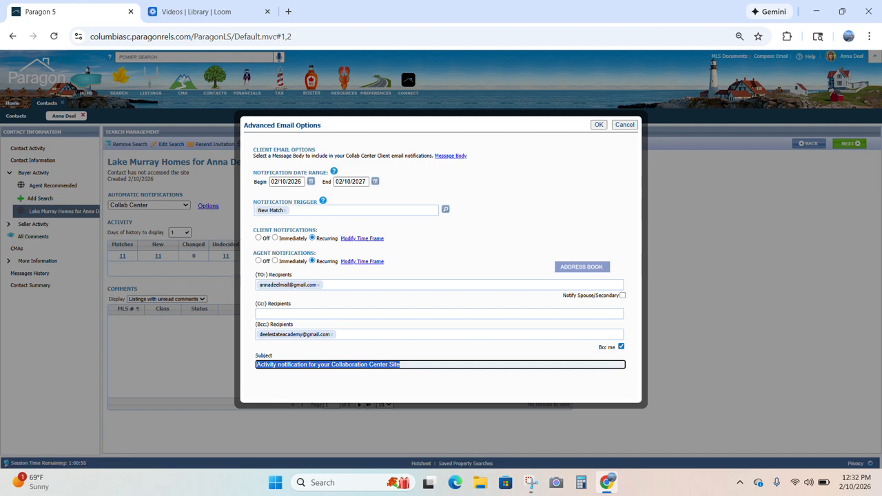
text(New )
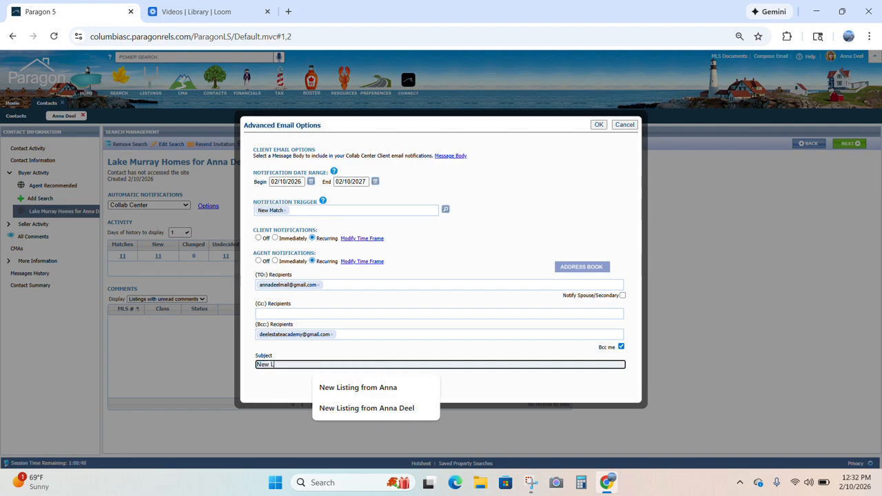
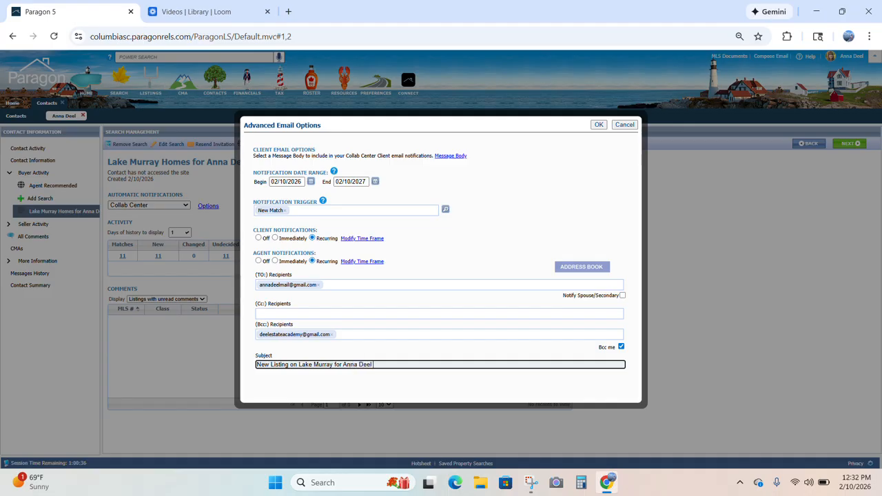
drag(374, 365, 336, 367)
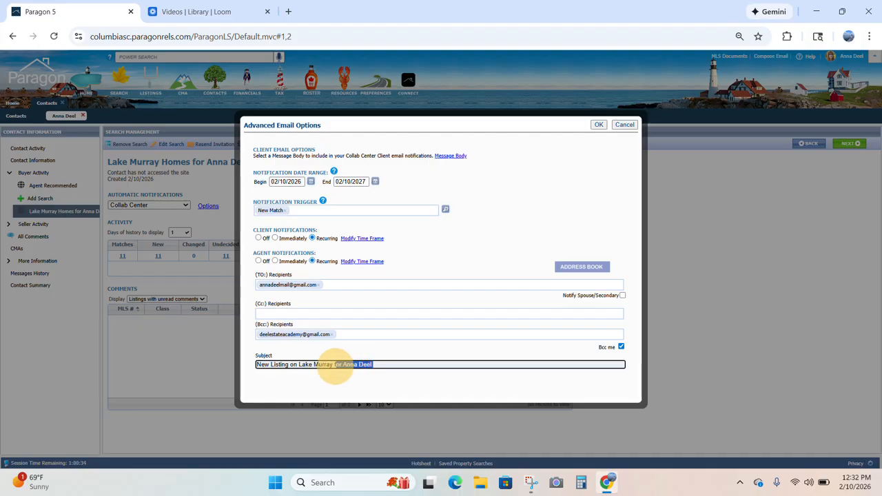
text(from)
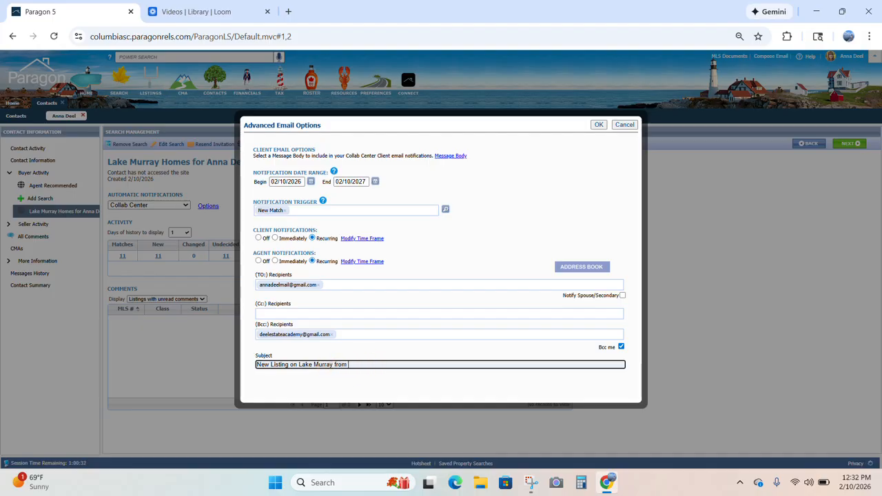
click(601, 126)
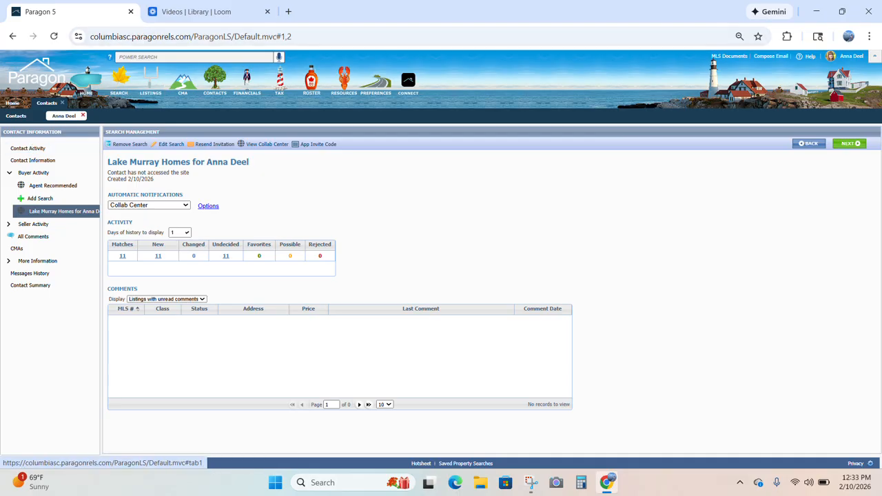
- From Home, search View / Manage Contacts for the client by name and open her record
click(62, 103)
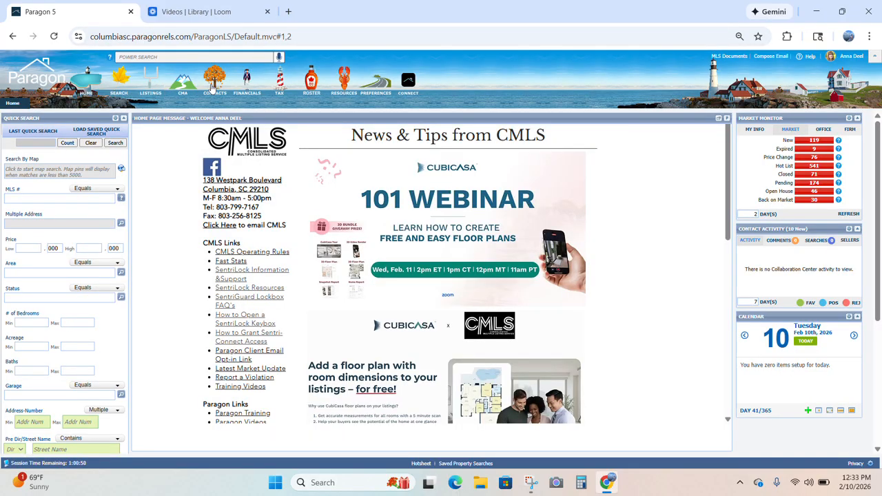
mouse_move(214, 88)
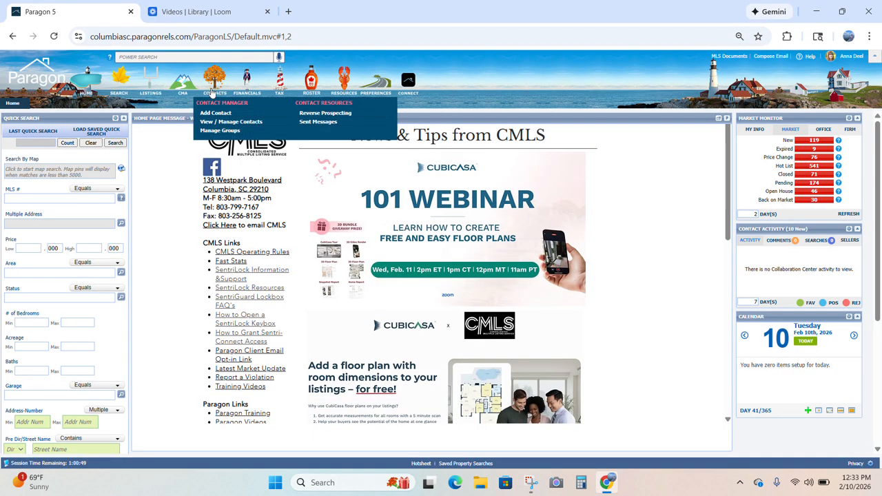
click(219, 123)
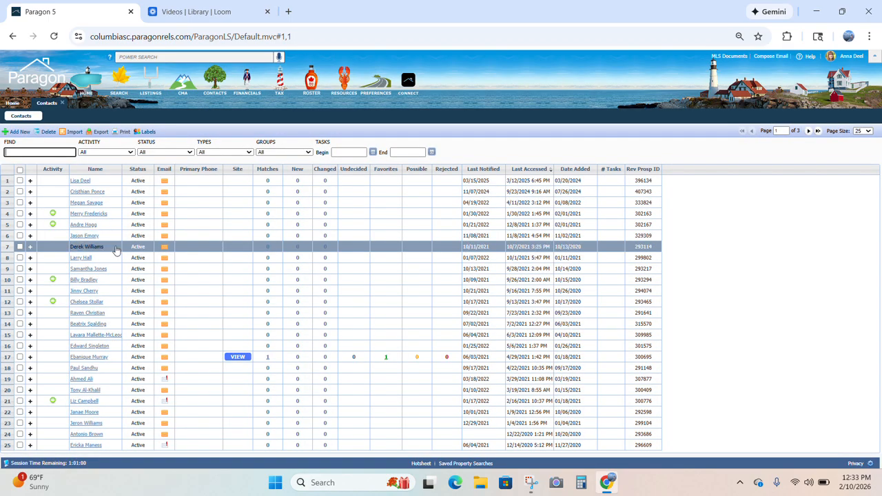
click(42, 152)
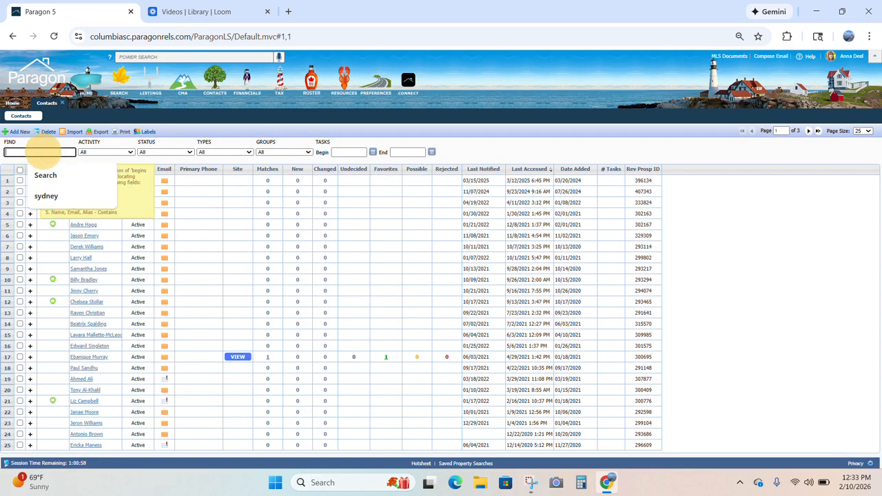
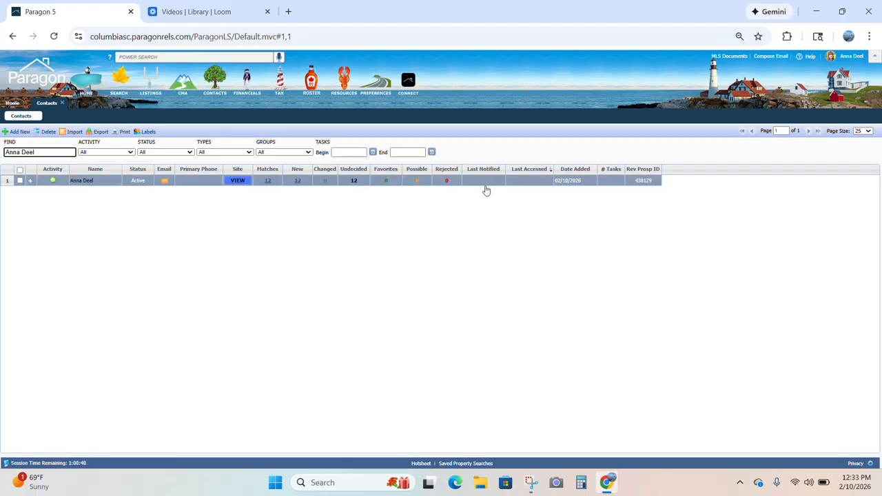
click(82, 181)
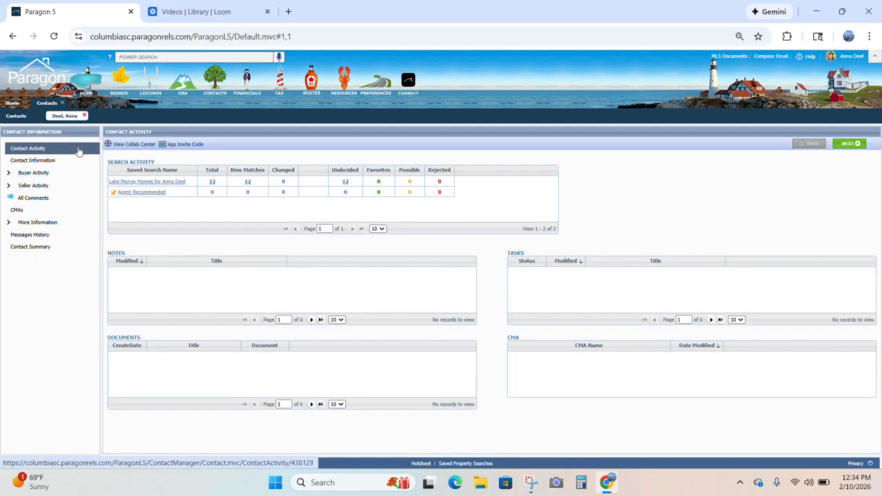
- Expand the client's Buyer Activity, open the Lake Murray search, and start Add Search
click(42, 161)
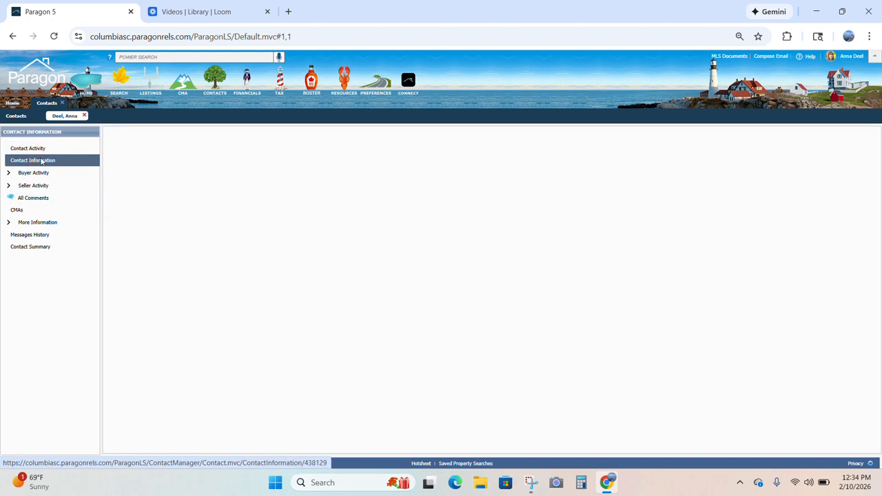
click(36, 173)
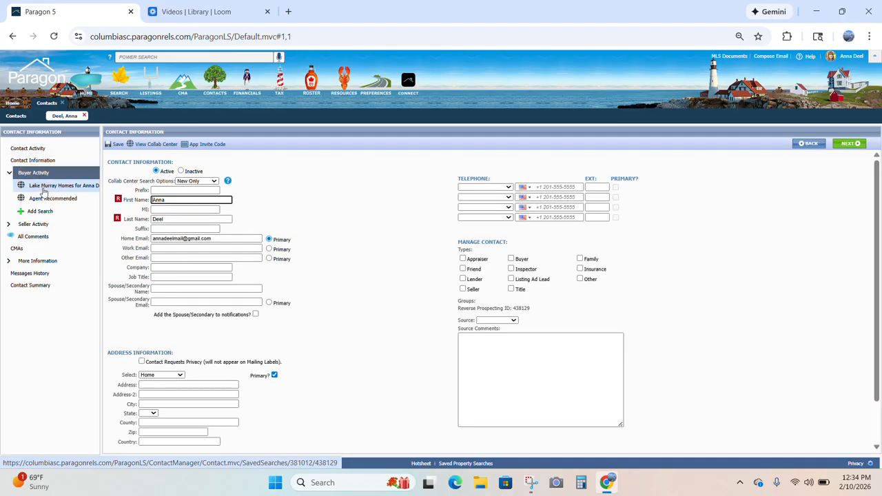
click(43, 191)
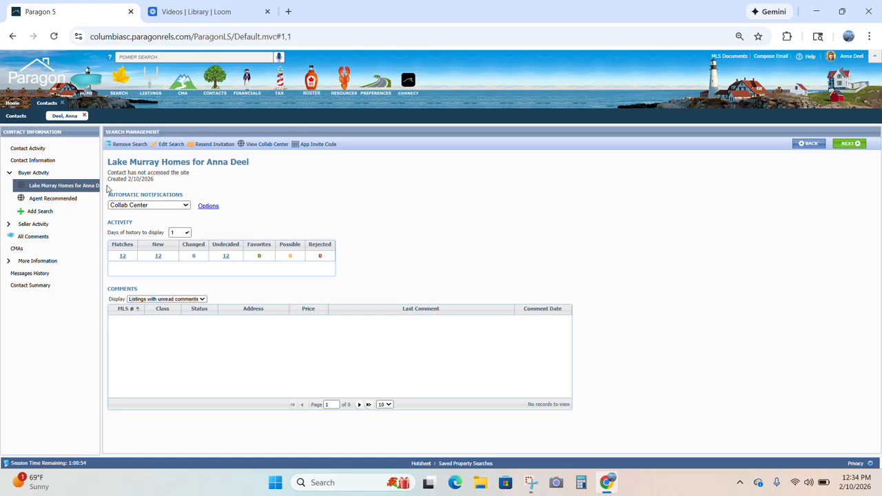
click(56, 215)
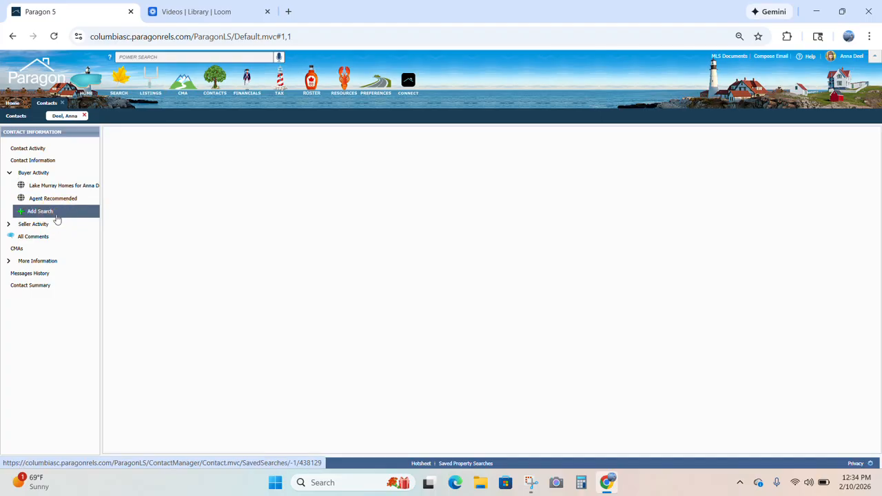